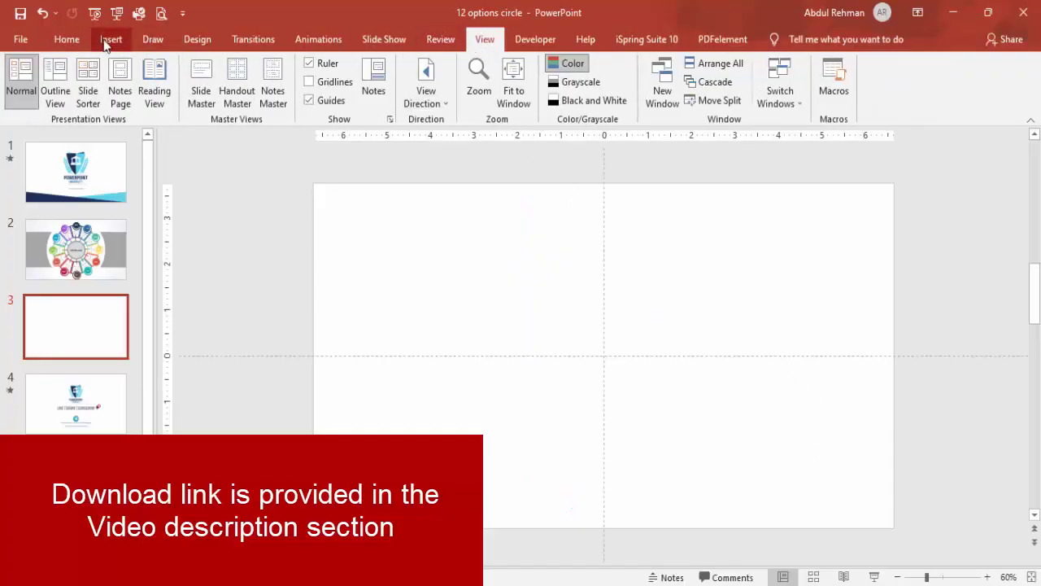
Switch to the Insert ribbon to start adding shapes to blank slide 3.
left_click(111, 39)
Draw a blue oval circle near the slide centre and remove its outline.
left_click(247, 101)
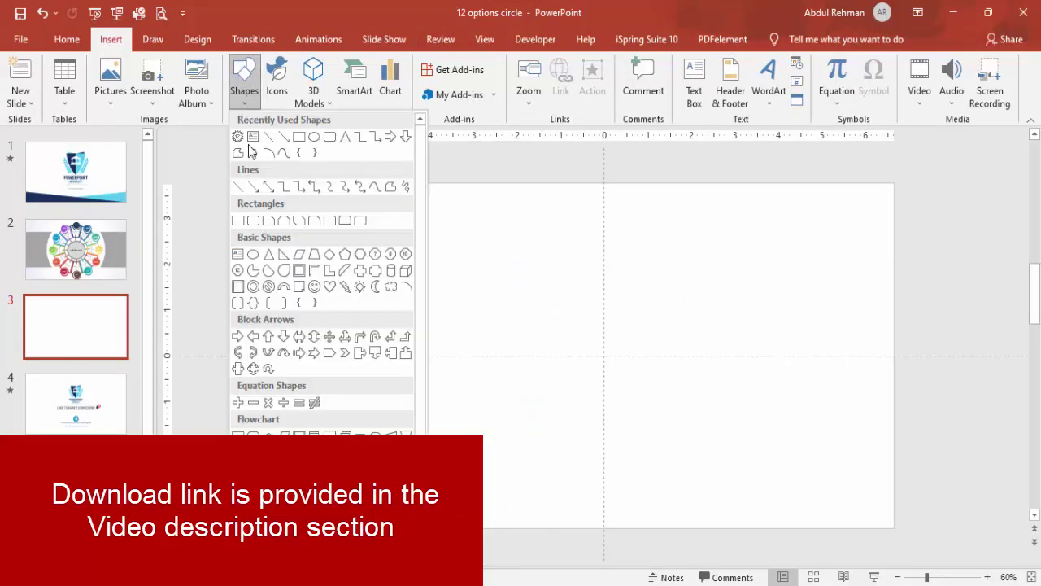
left_click(269, 270)
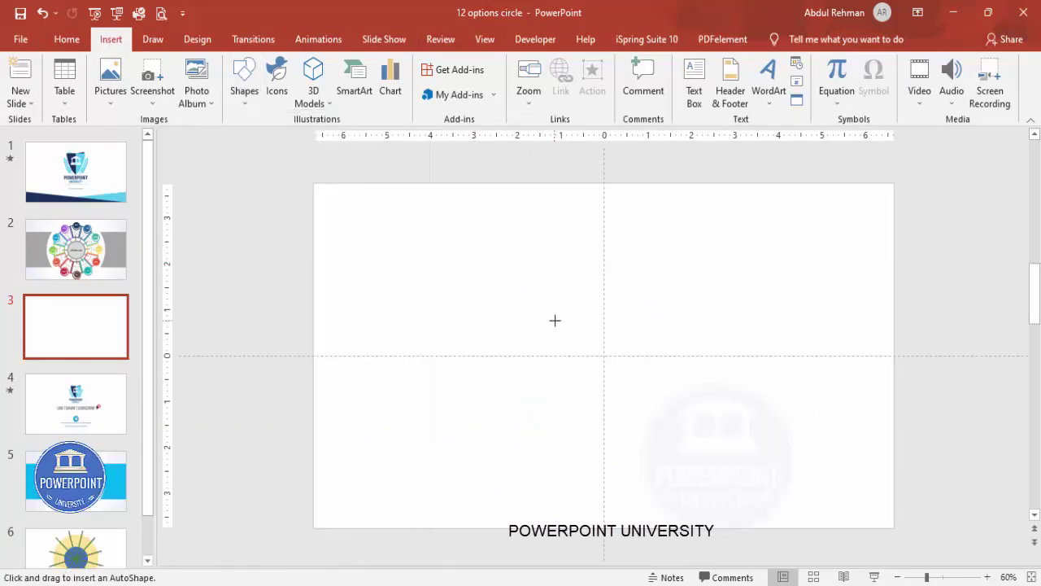
left_click_drag(547, 306, 671, 437)
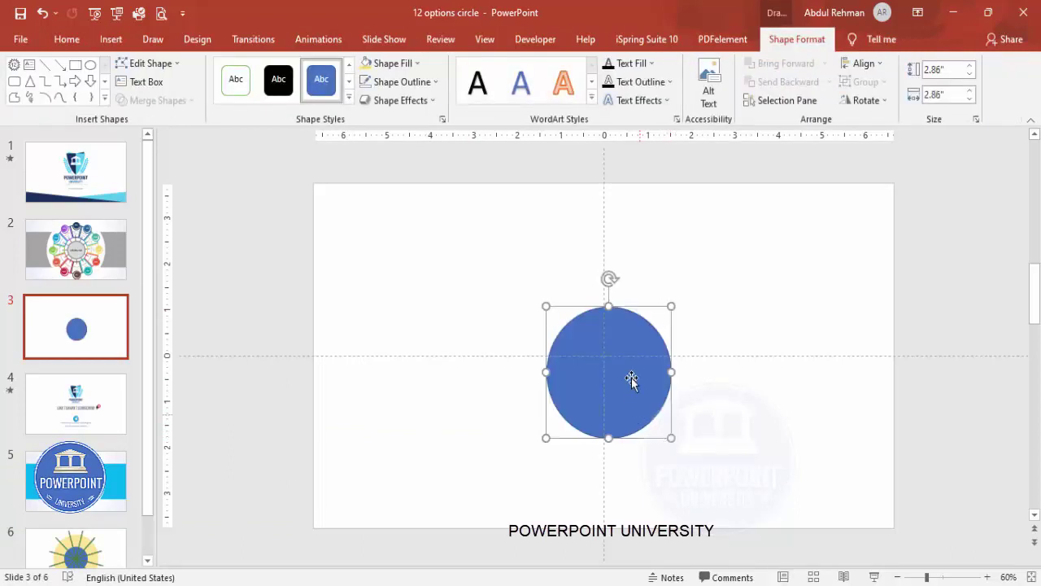
left_click(426, 90)
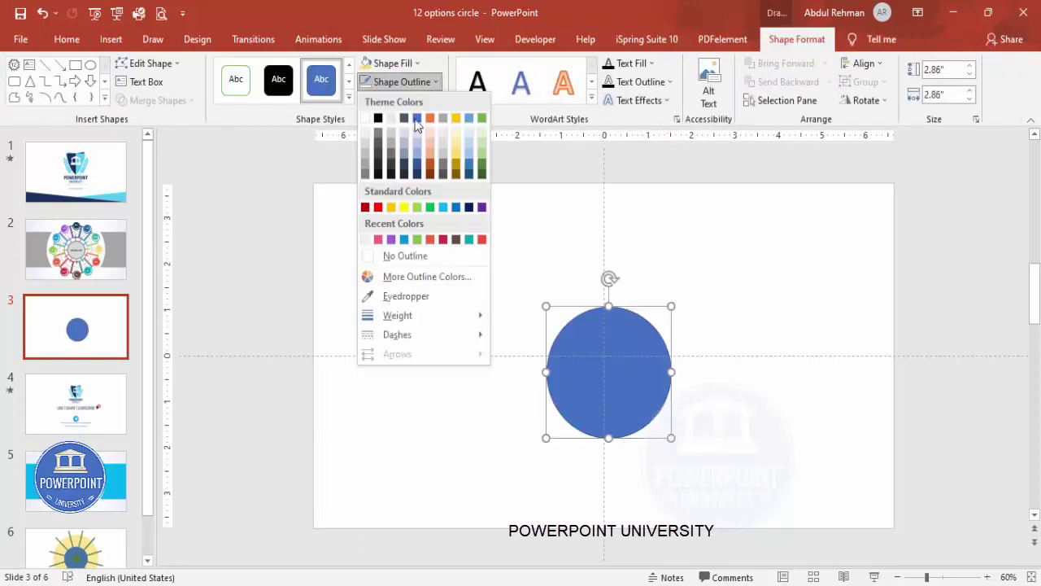
left_click(406, 255)
Centre the 2.86-inch circle horizontally and vertically on the slide, then duplicate it.
left_click(864, 65)
left_click(885, 104)
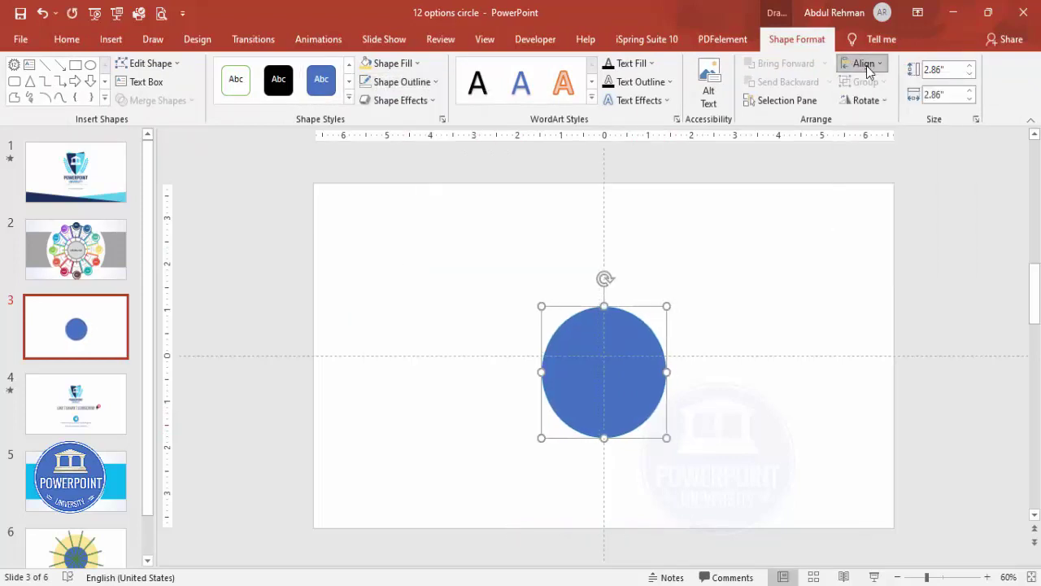
left_click(865, 65)
left_click(925, 161)
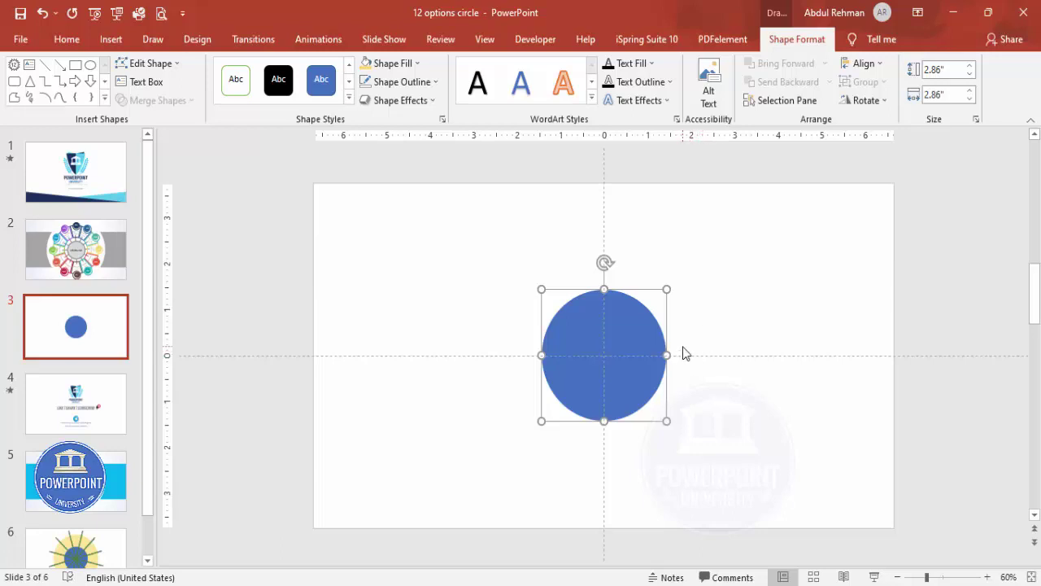
key("ctrl+d")
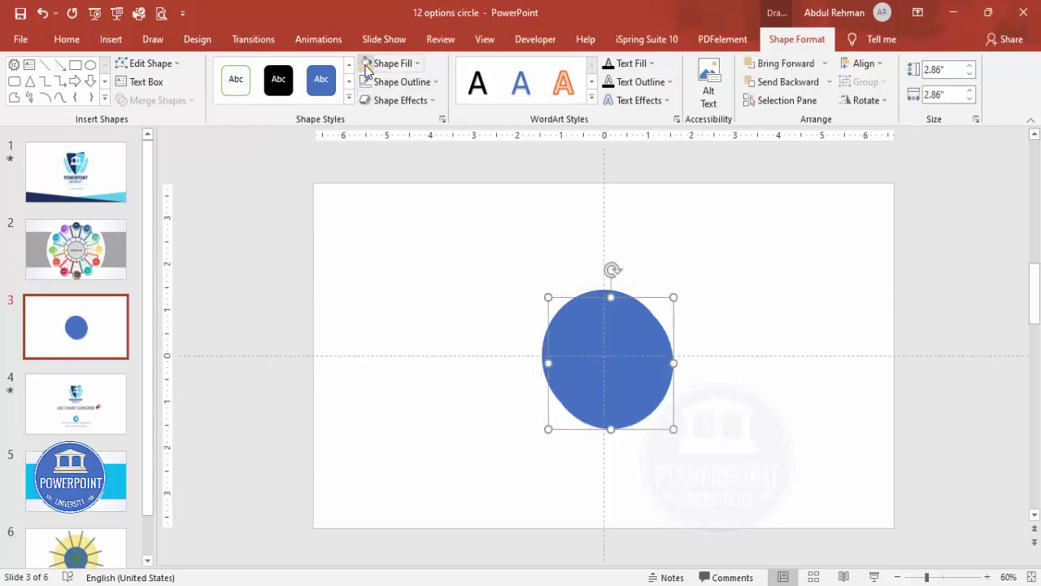
Fill the duplicate circle yellow and centre it horizontally and vertically.
left_click(366, 69)
left_click(864, 64)
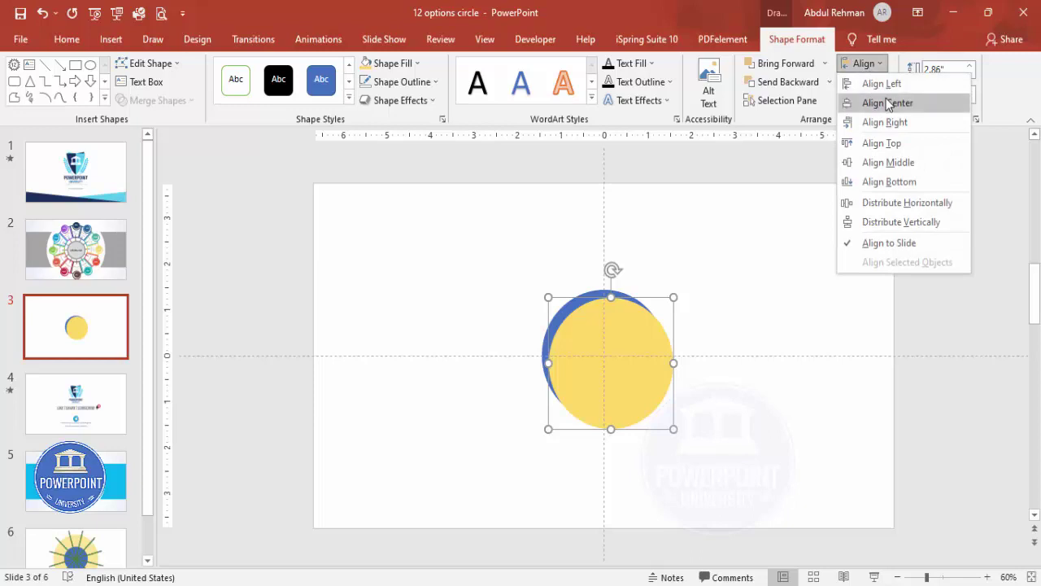
left_click(887, 104)
left_click(864, 64)
left_click(888, 161)
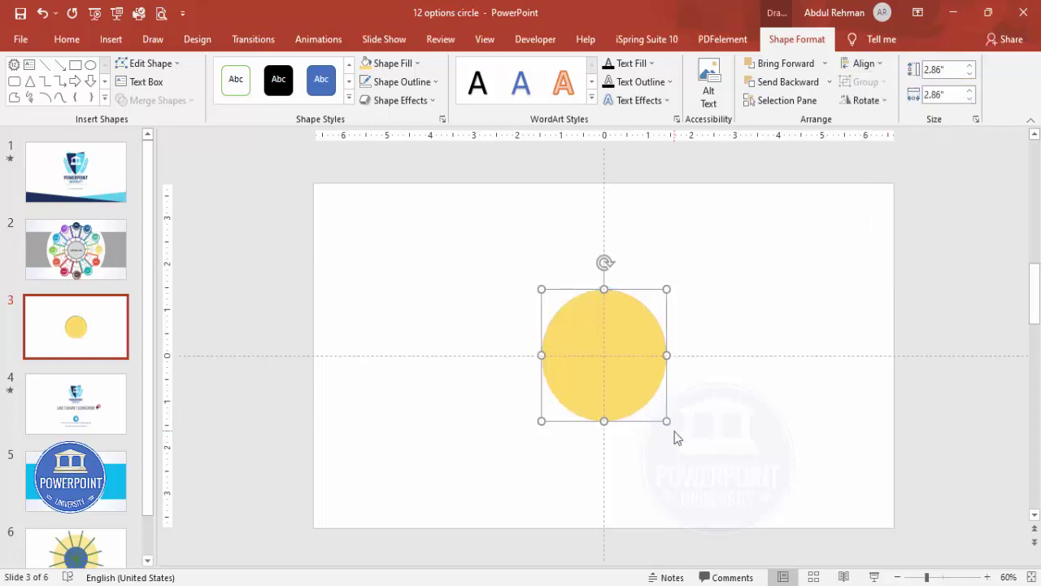
Enlarge the yellow circle to 5.94 inches and send it to the back.
left_click_drag(665, 421, 727, 492)
left_click(830, 82)
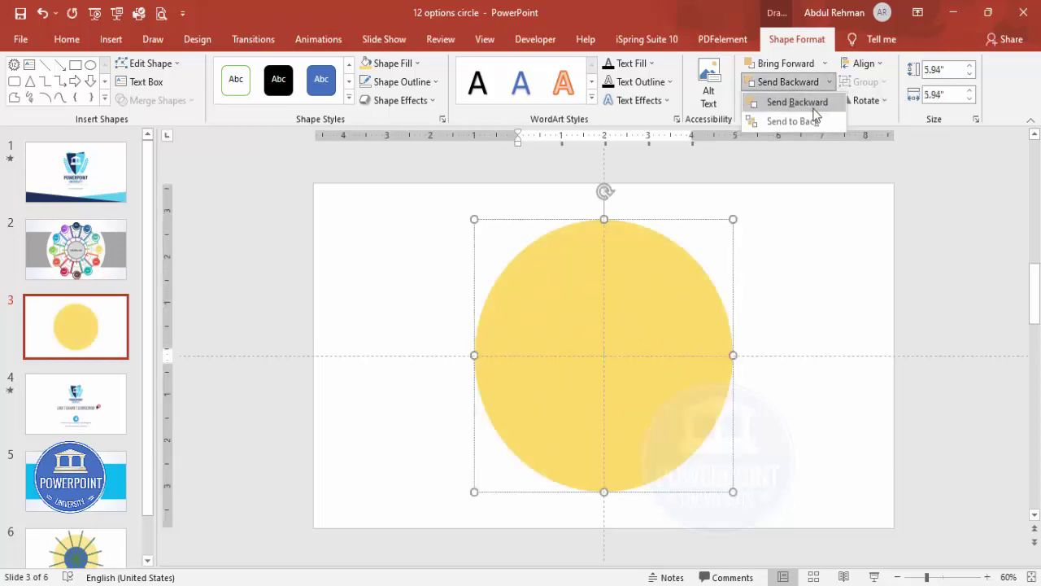
left_click(782, 120)
left_click(788, 223)
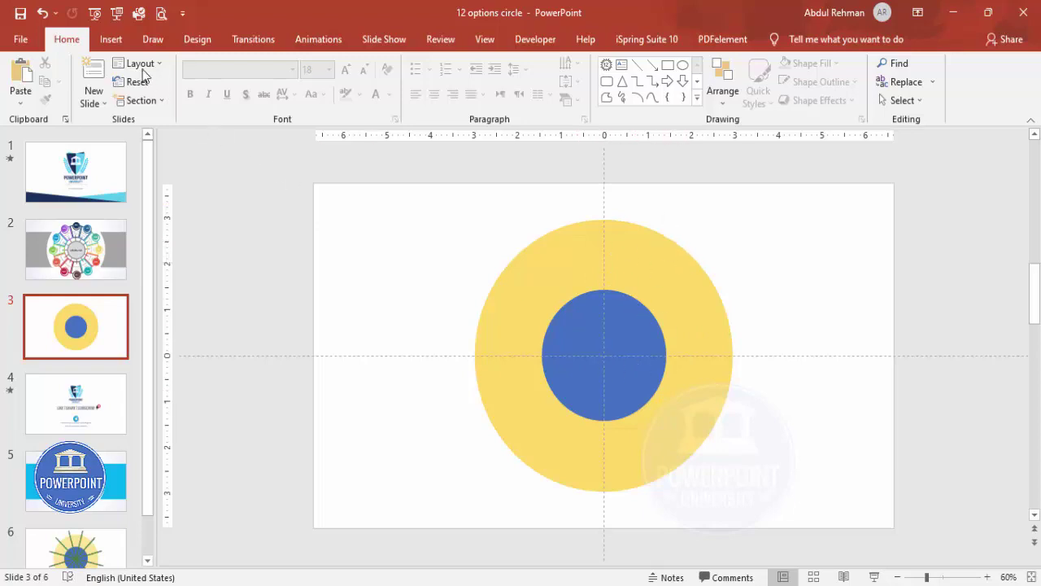
Draw a 12-point star over the circles and pull its handle inward into thin spokes.
left_click(122, 39)
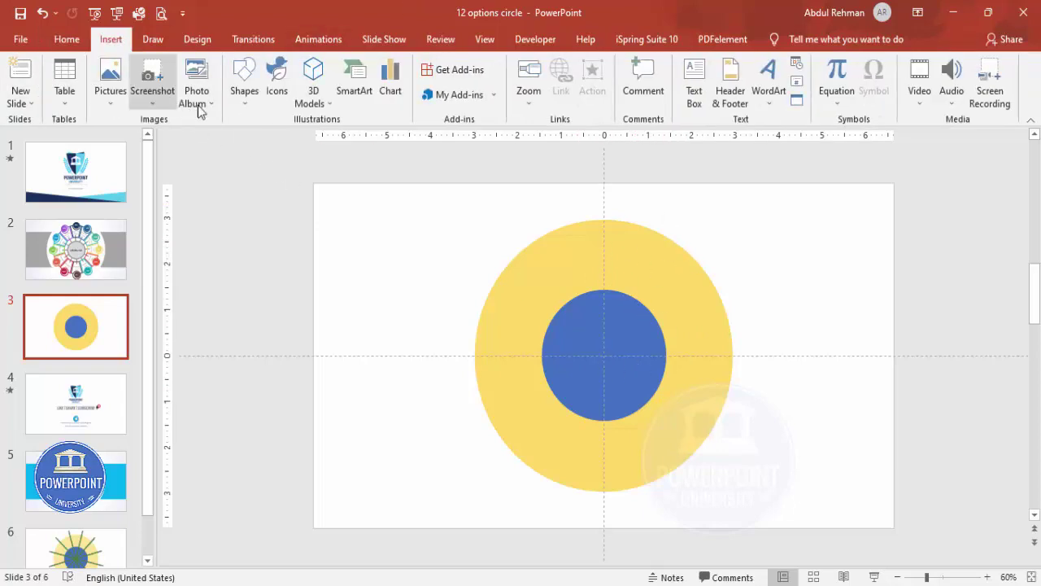
left_click(244, 86)
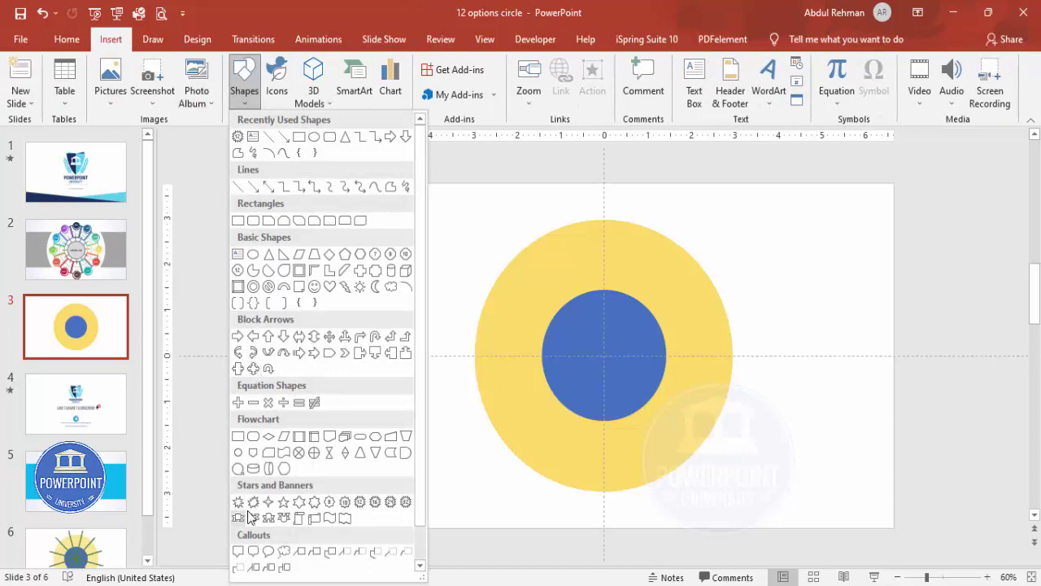
left_click(359, 504)
left_click_drag(488, 248, 737, 567)
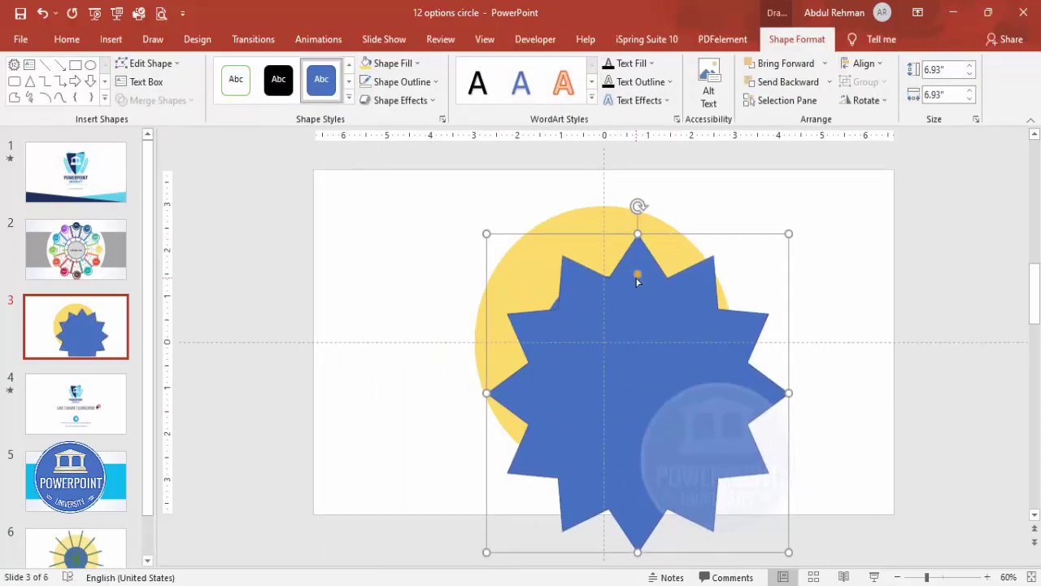
left_click_drag(637, 275, 635, 419)
Centre the 6.93-inch spoke burst on the slide and rotate it slightly counter-clockwise.
left_click(864, 64)
left_click(888, 103)
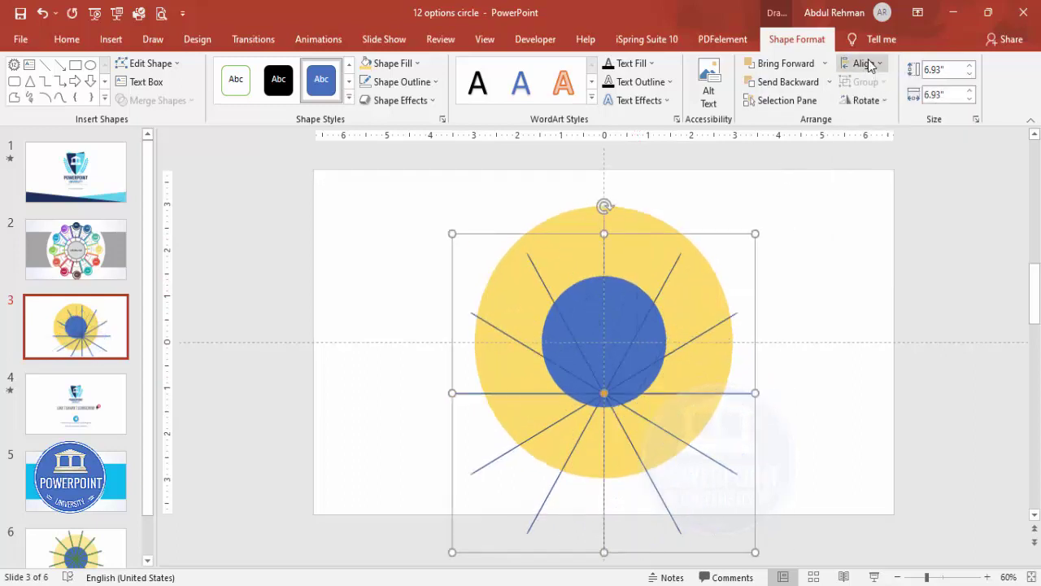
left_click(864, 63)
left_click(890, 161)
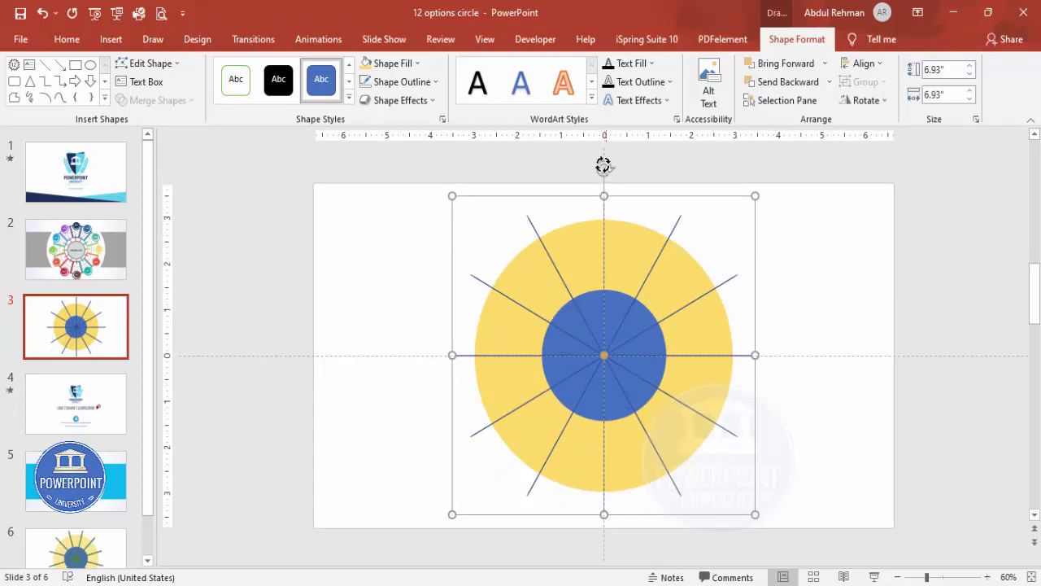
left_click_drag(603, 165, 562, 167)
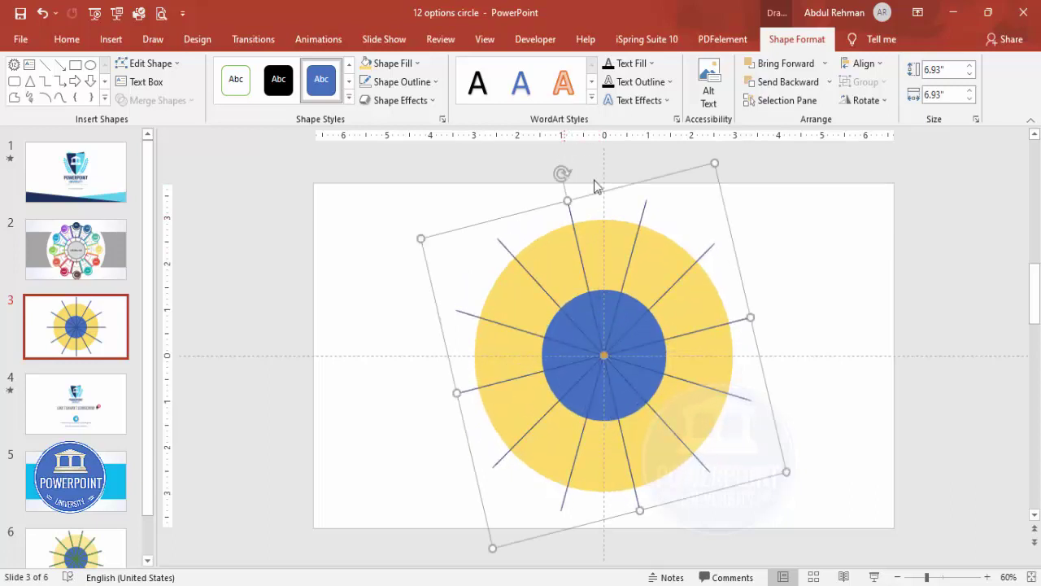
left_click(798, 228)
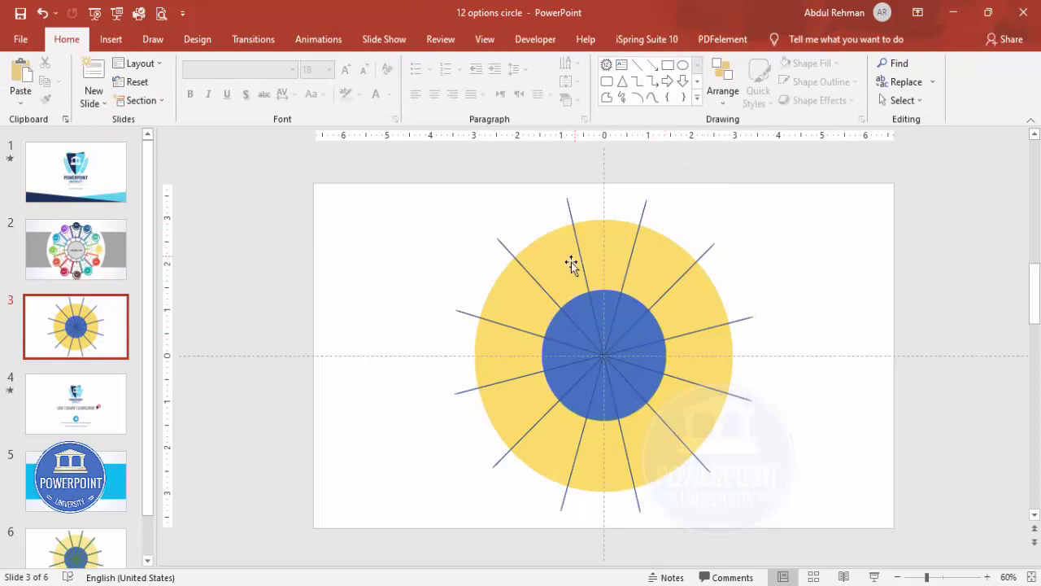
Draw a tall rectangle bar with no outline and a light green fill.
left_click(103, 40)
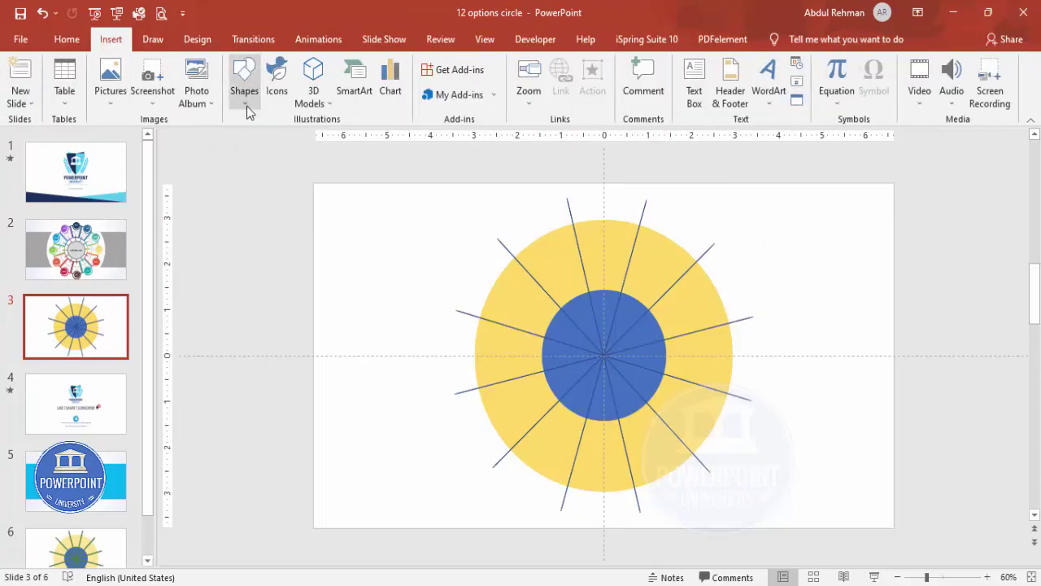
left_click(246, 105)
left_click(253, 221)
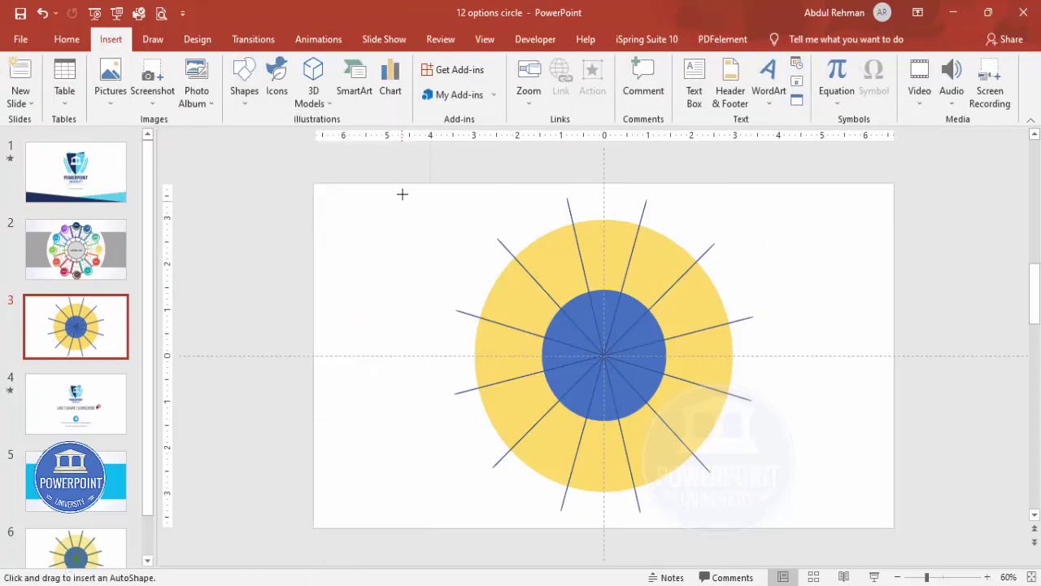
left_click_drag(402, 190, 408, 560)
left_click(407, 81)
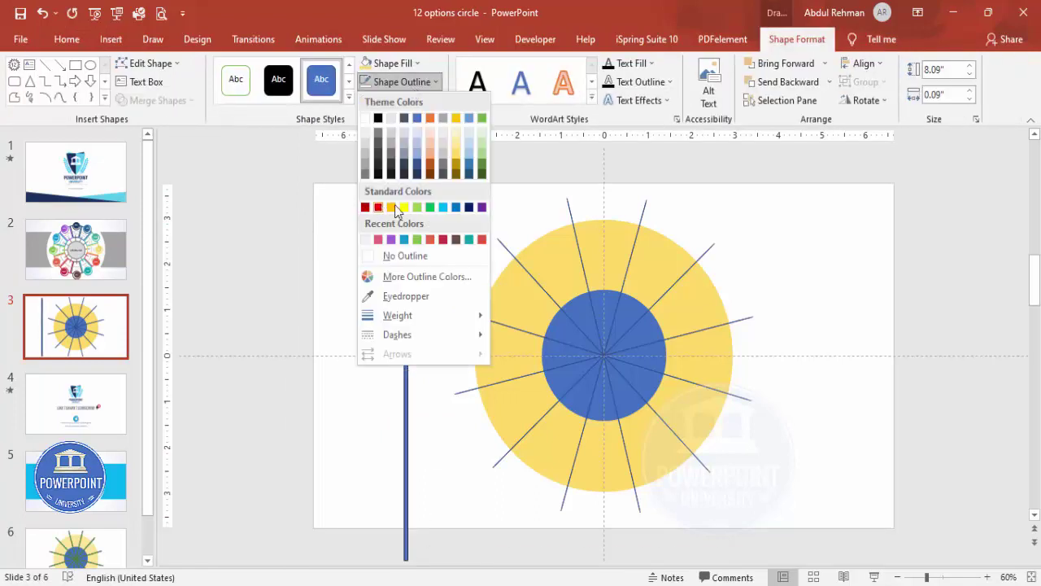
left_click(399, 255)
left_click(390, 62)
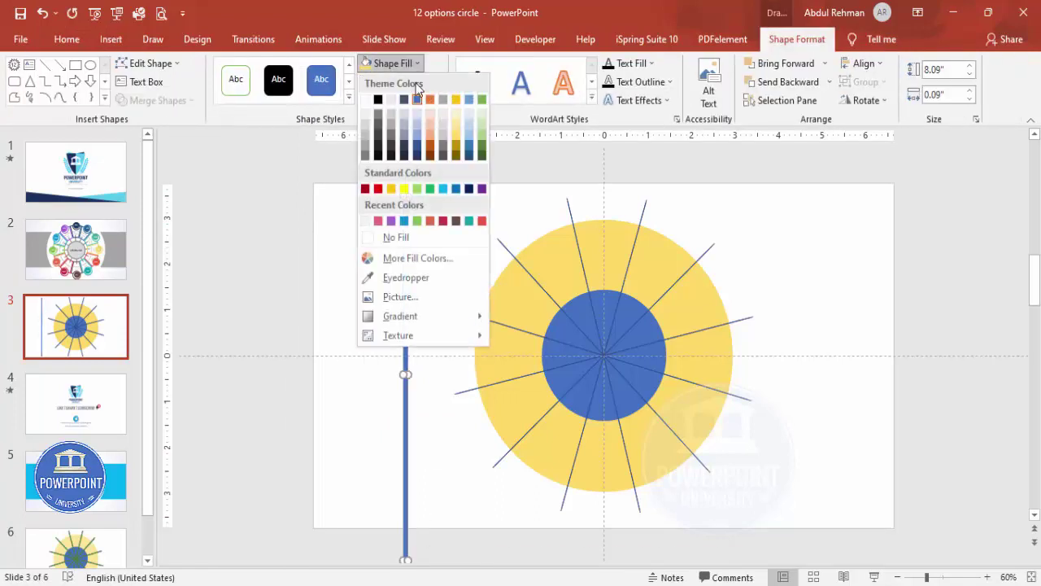
left_click(417, 190)
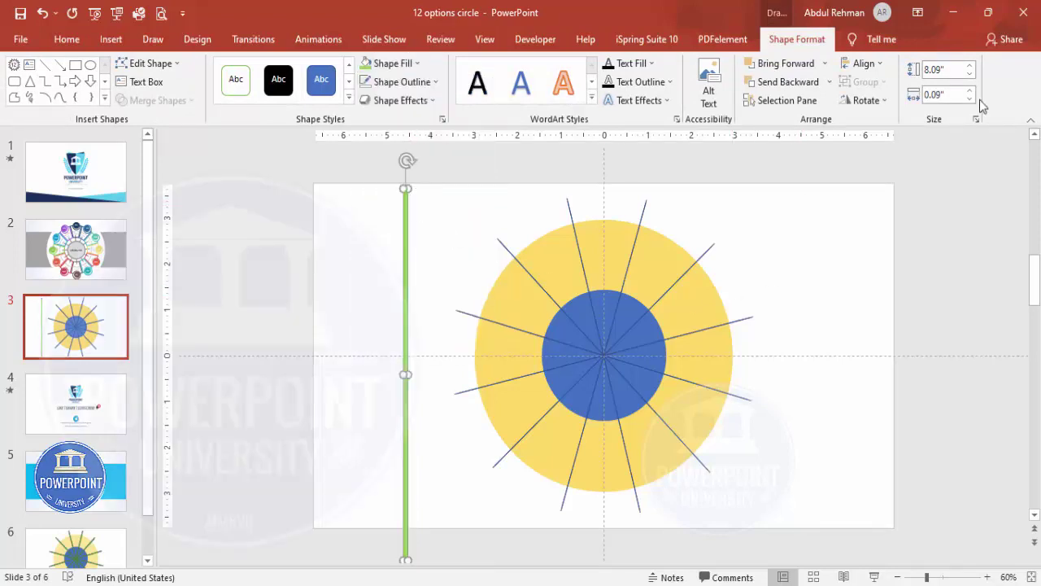
Set the green bar's width to 0.05 inches and move it to the slide centre.
left_click(945, 95)
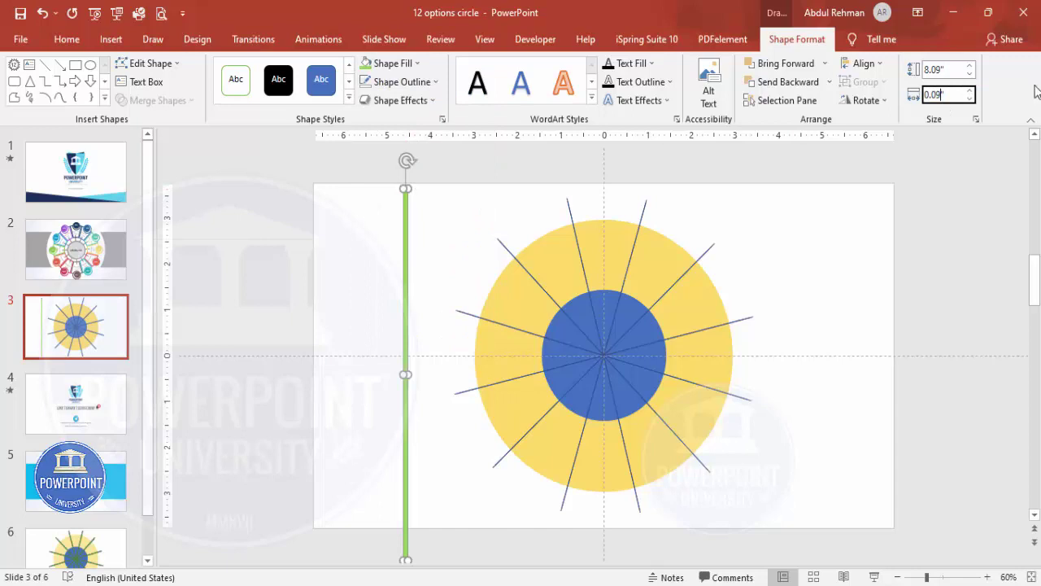
type("0.0")
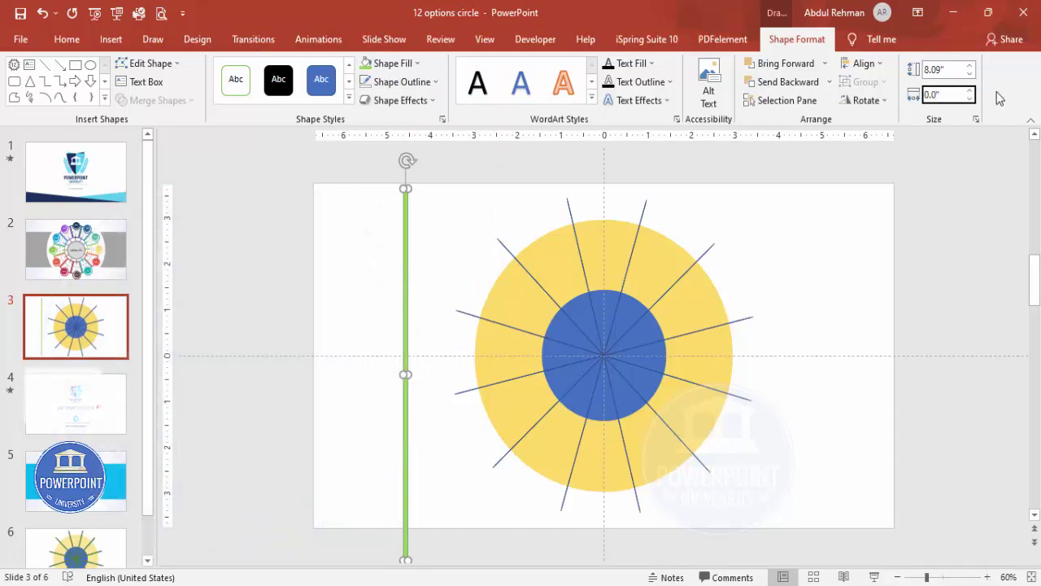
key("Return")
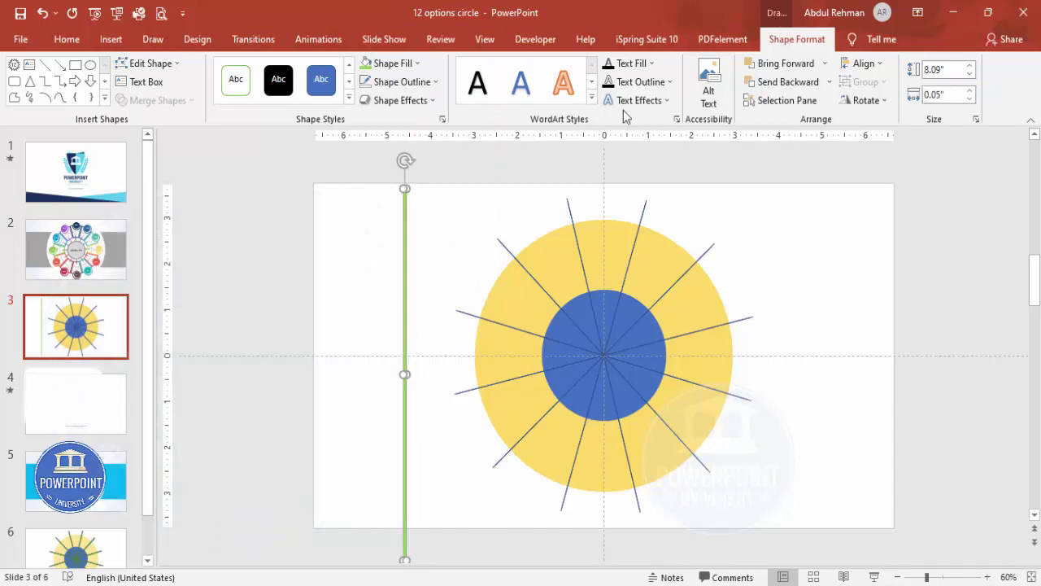
left_click_drag(405, 236, 597, 218)
Tilt the thin green bar through the centre so it lies along one gray ray.
left_click_drag(592, 155, 544, 157)
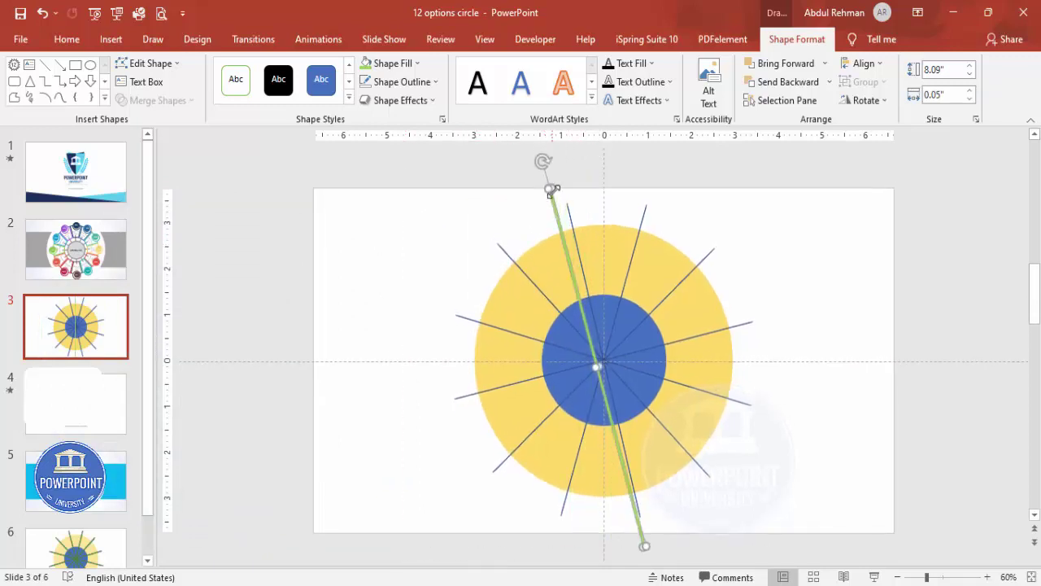
left_click_drag(551, 198, 561, 163)
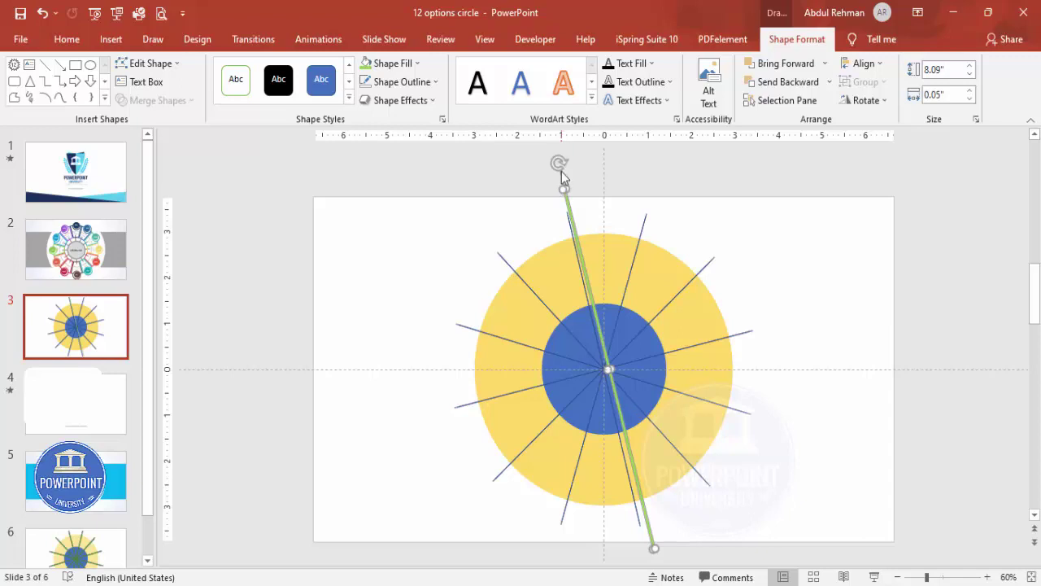
left_click(569, 175)
left_click(569, 201)
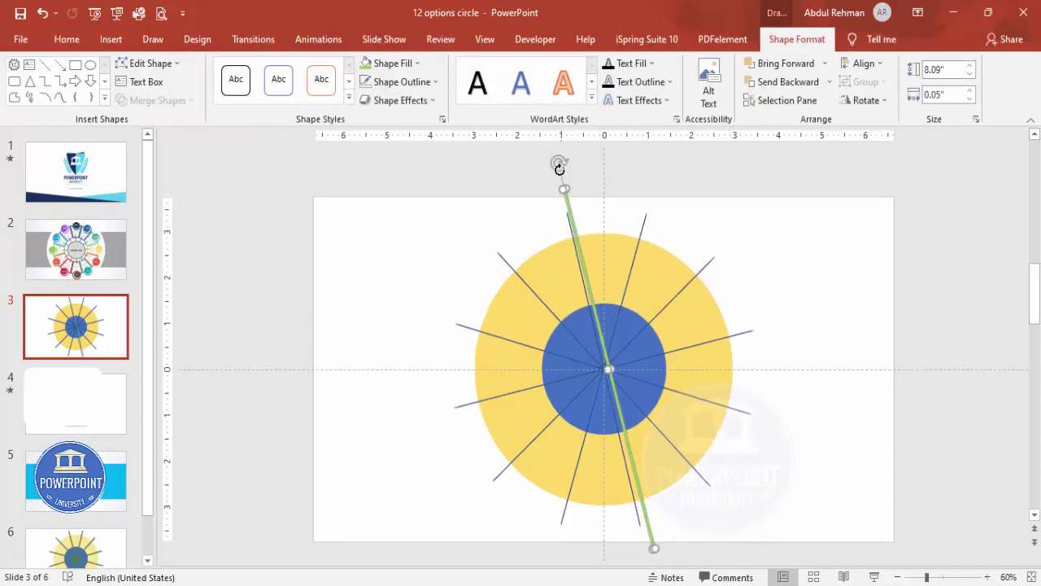
left_click_drag(558, 167, 563, 189)
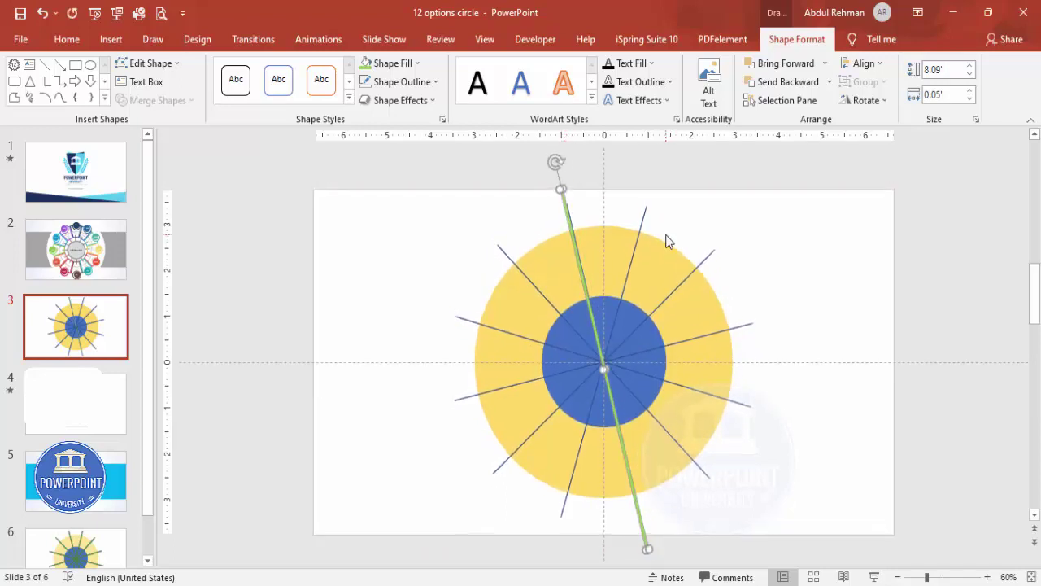
Duplicate the green bar and rotate the copies onto the remaining rays.
key("ctrl+d")
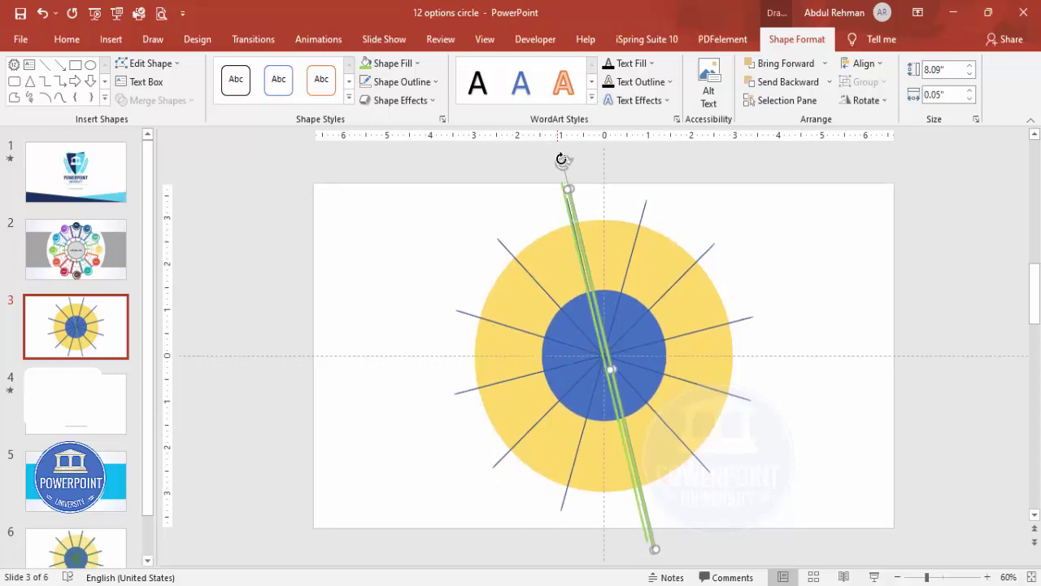
left_click_drag(563, 160, 719, 479)
key("Left")
left_click(786, 455)
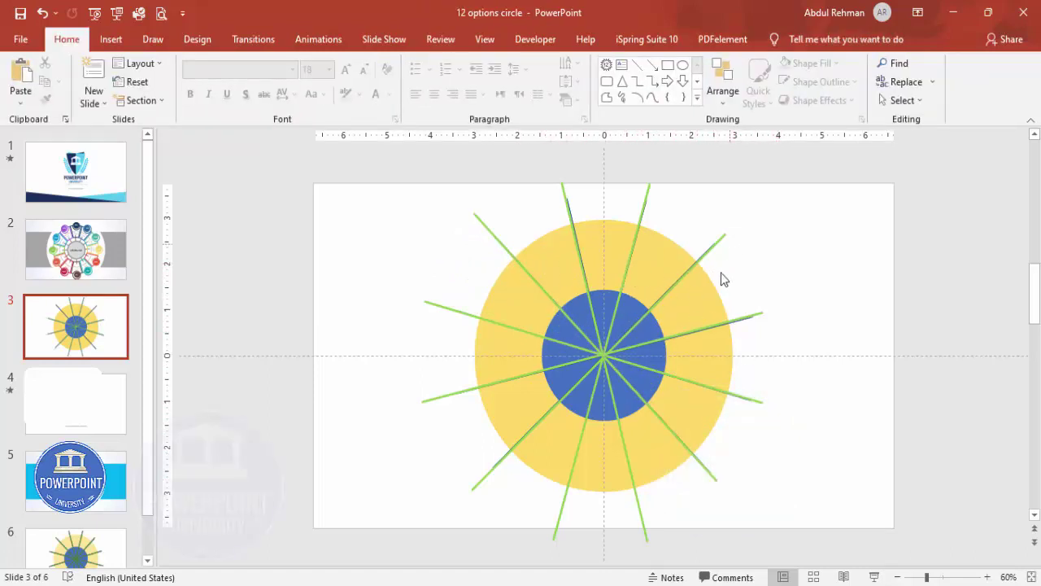
Delete the 12-point star via the Selection Pane, close the pane, and select all shapes.
left_click(896, 100)
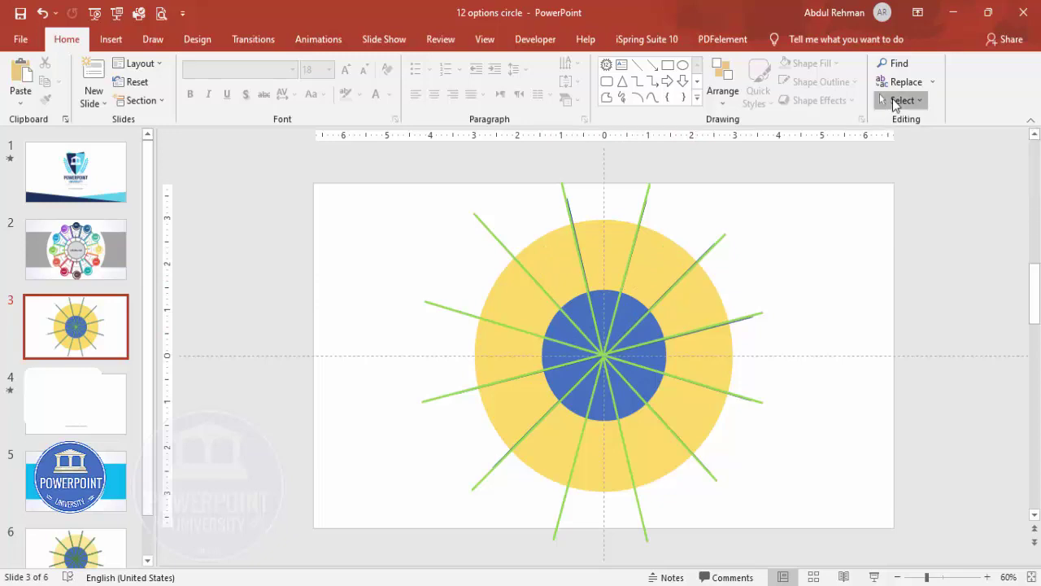
left_click(911, 158)
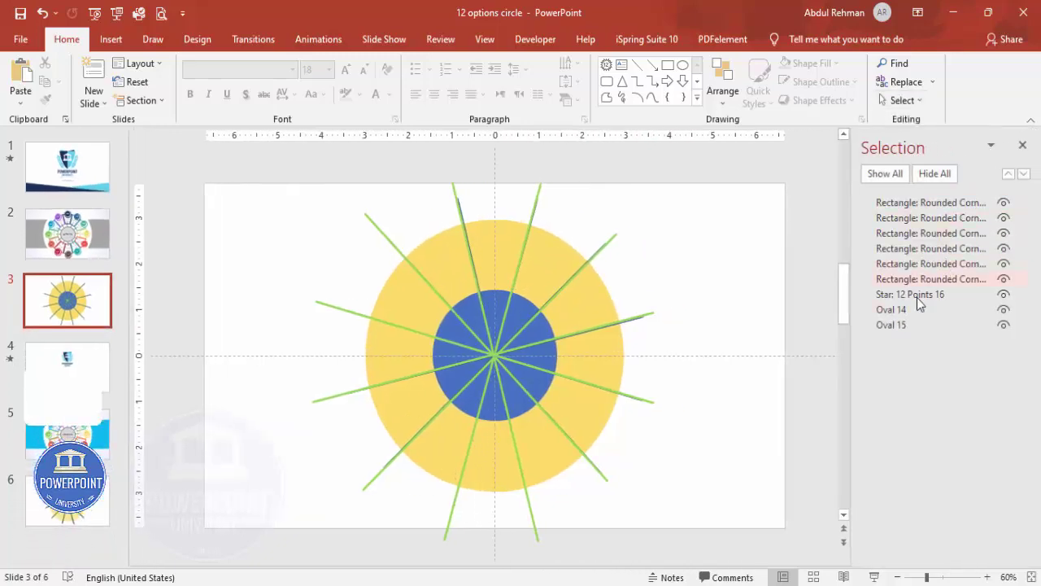
left_click(929, 294)
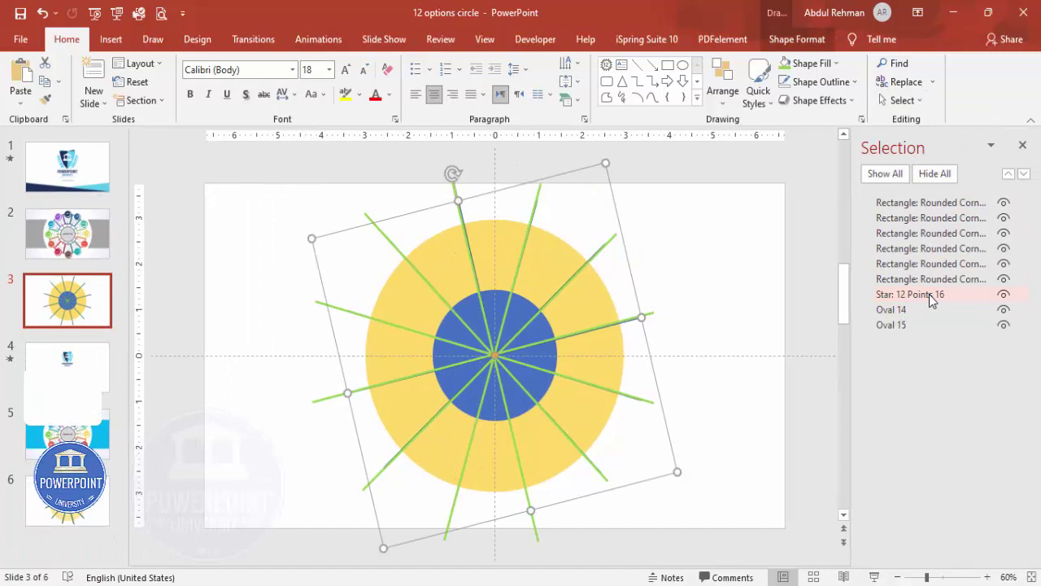
key("Delete")
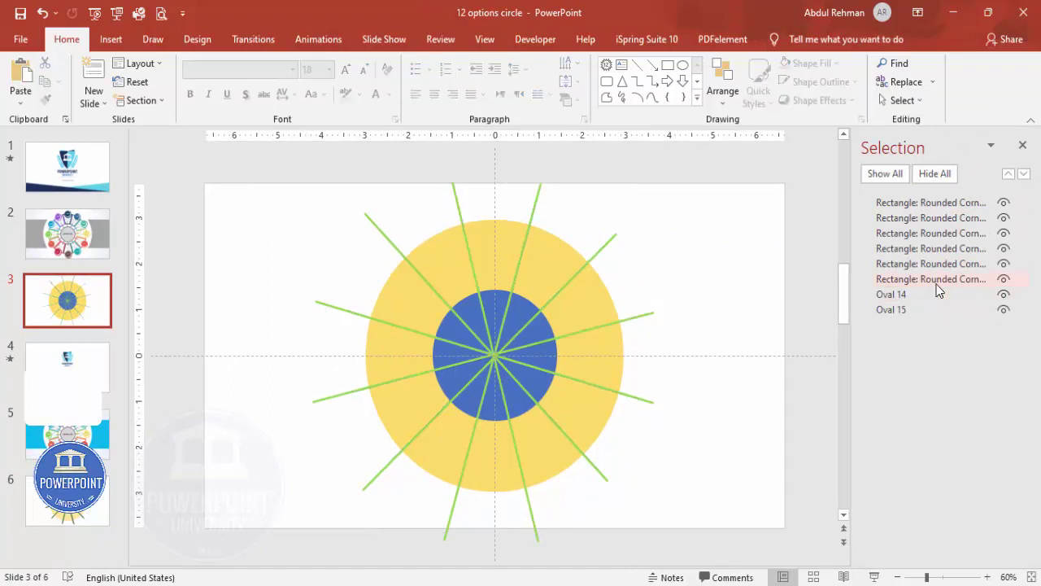
left_click(1023, 145)
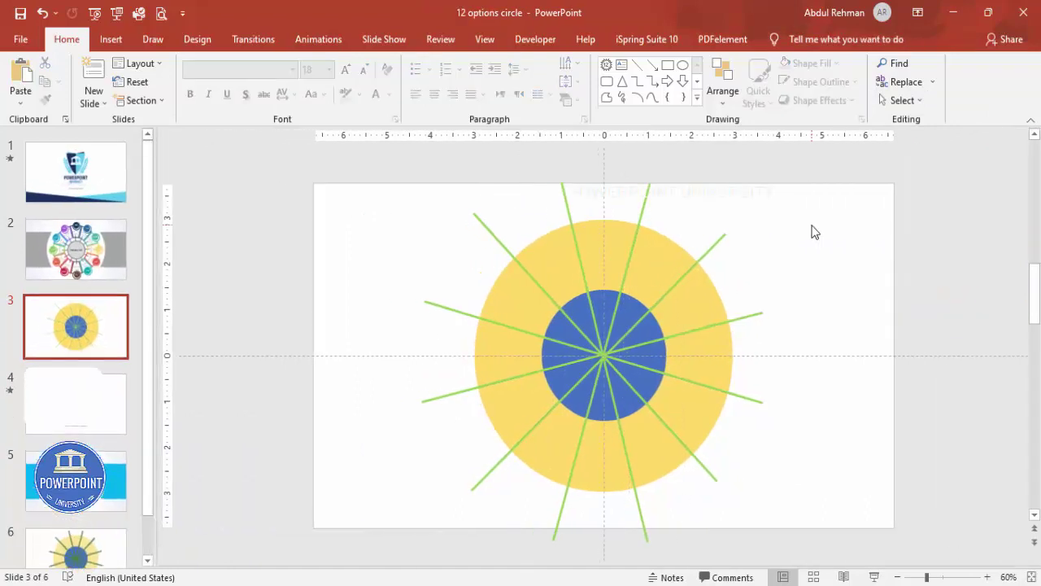
key("ctrl+a")
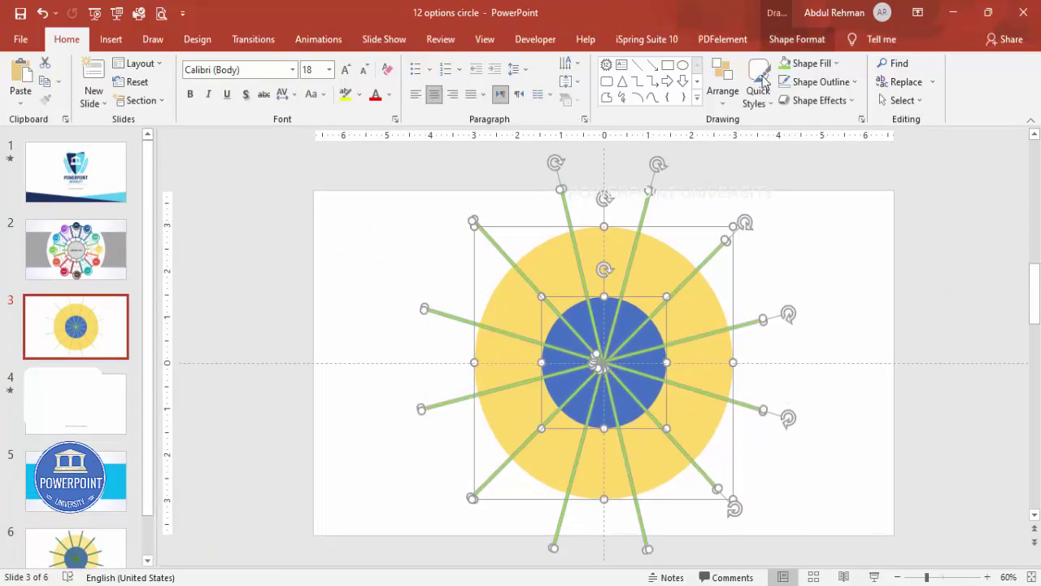
Apply Merge Shapes > Fragment to all the circles and green bars, then deselect.
left_click(797, 39)
left_click(178, 99)
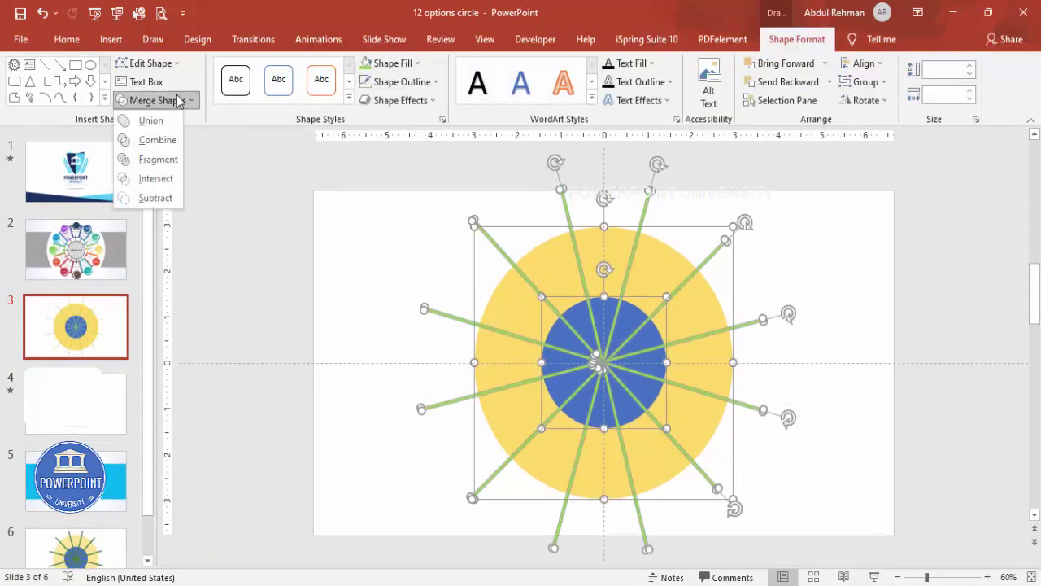
left_click(158, 159)
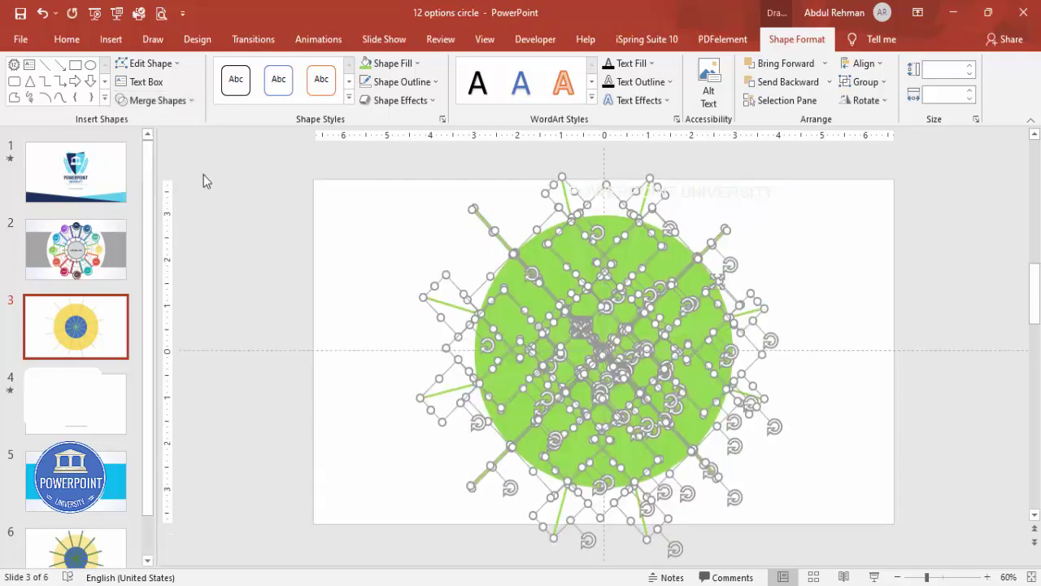
left_click(818, 233)
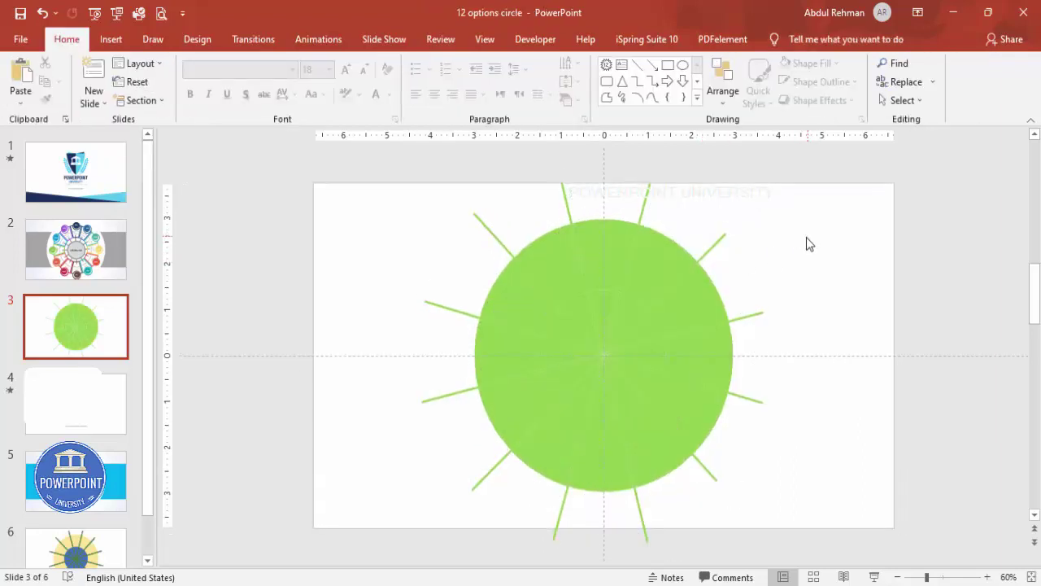
Delete the thirteen wedge fragments inside the inner circle and box-select the leftover centre bits.
left_click(581, 314)
key("Delete")
left_click(614, 312)
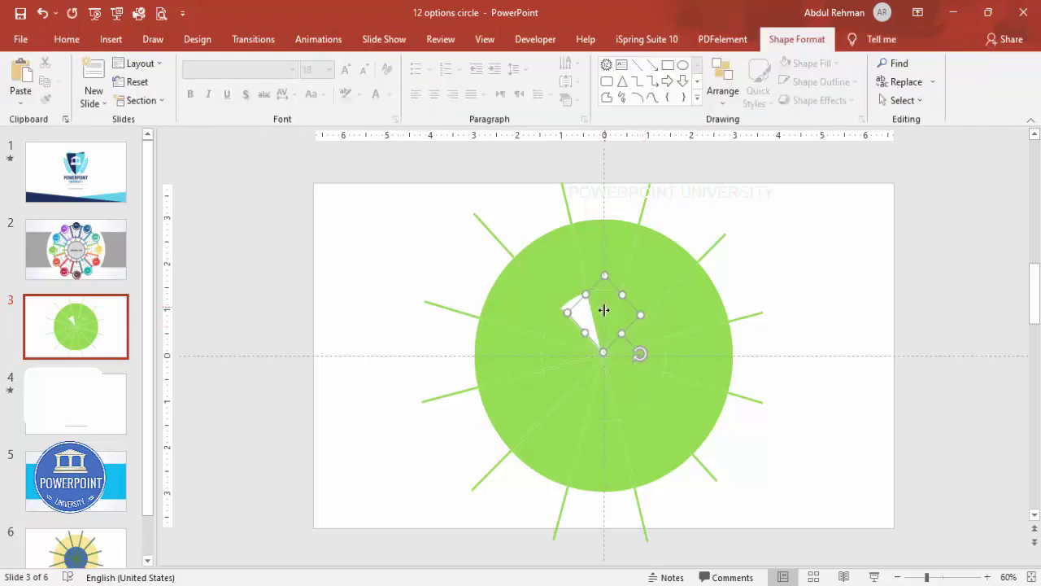
key("Delete")
left_click(626, 311)
key("Delete")
left_click(640, 353)
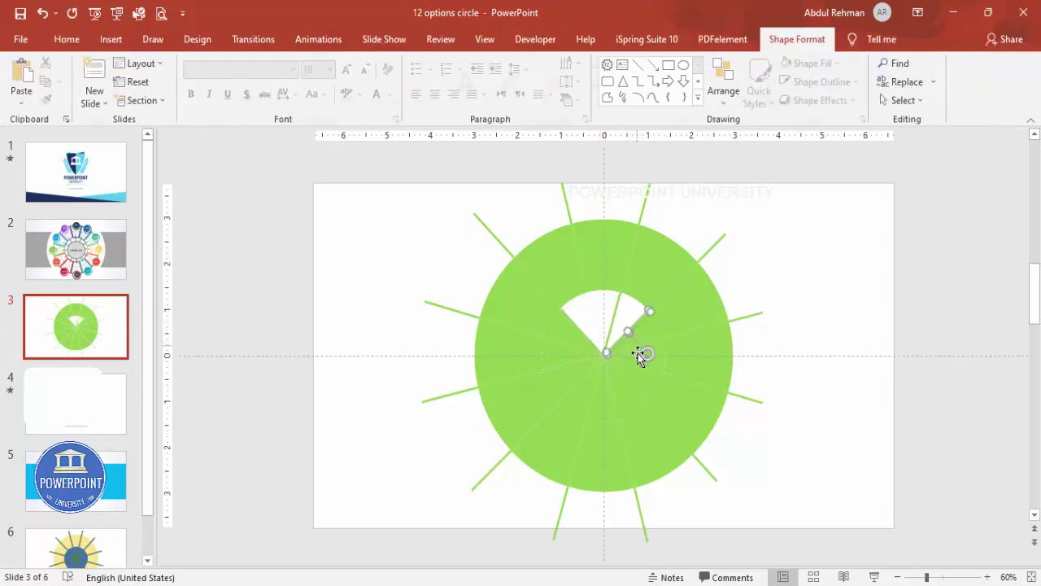
key("Delete")
left_click(640, 377)
key("Delete")
left_click(612, 397)
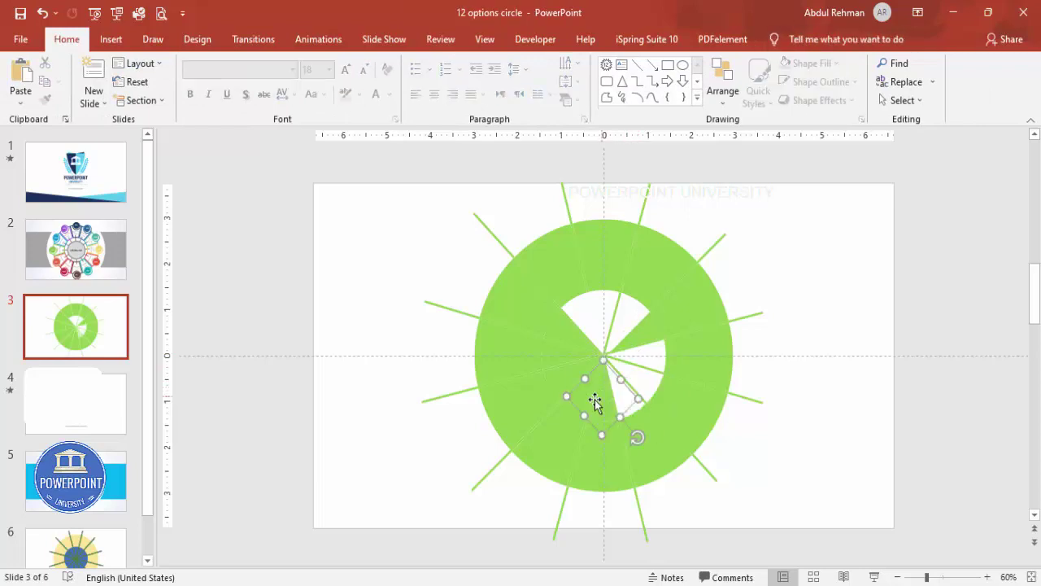
key("Delete")
left_click(579, 382)
key("Delete")
left_click(555, 356)
key("Delete")
left_click(558, 344)
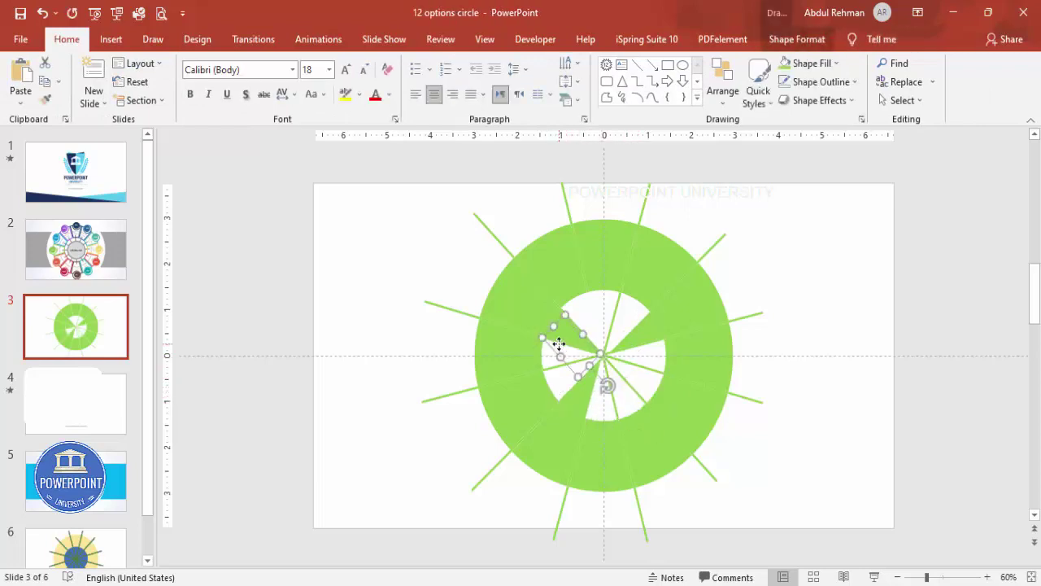
key("Delete")
left_click(616, 318)
key("Delete")
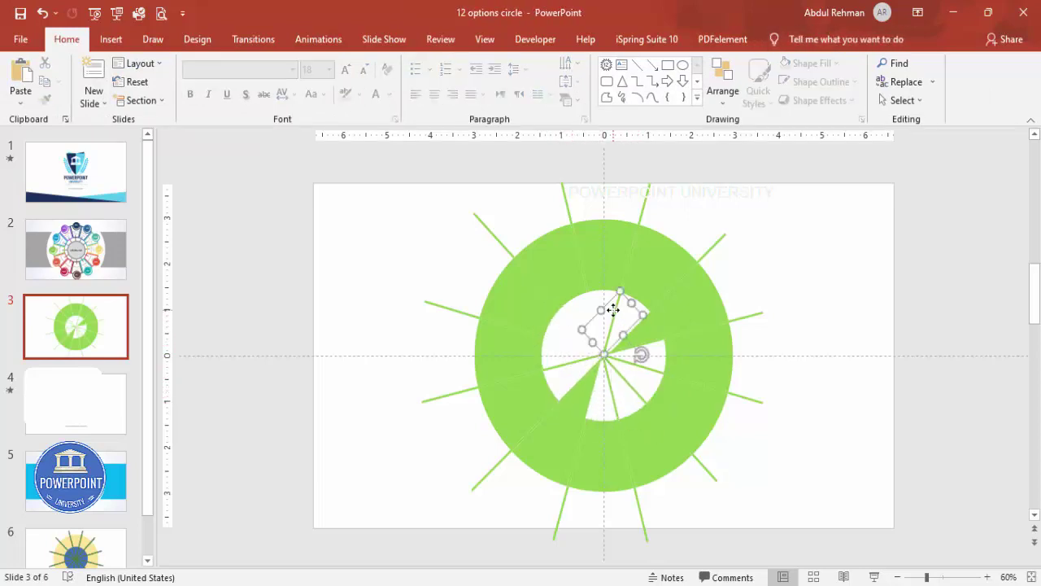
left_click(643, 348)
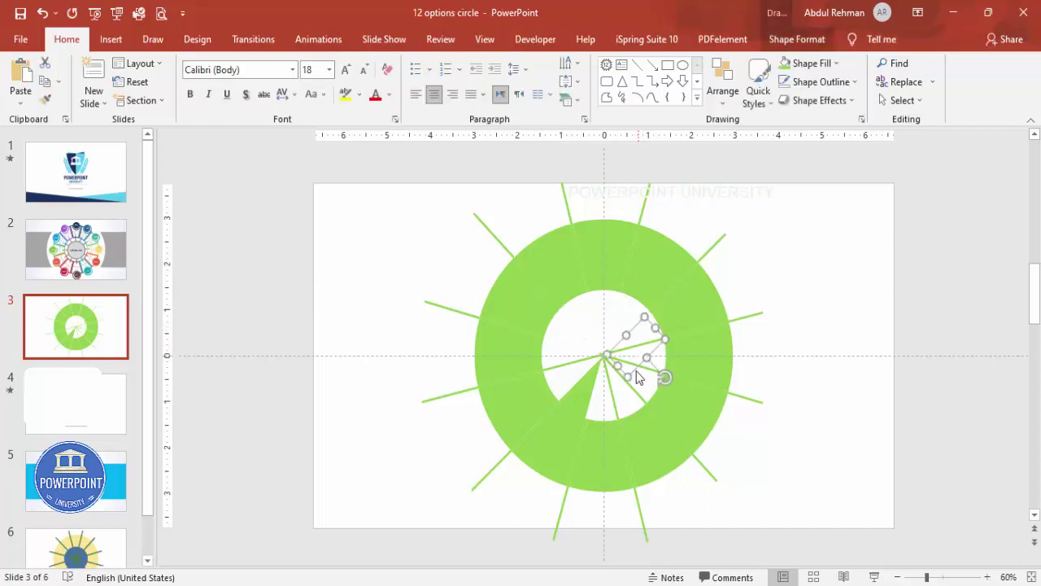
key("Delete")
left_click(635, 366)
key("Delete")
left_click(594, 385)
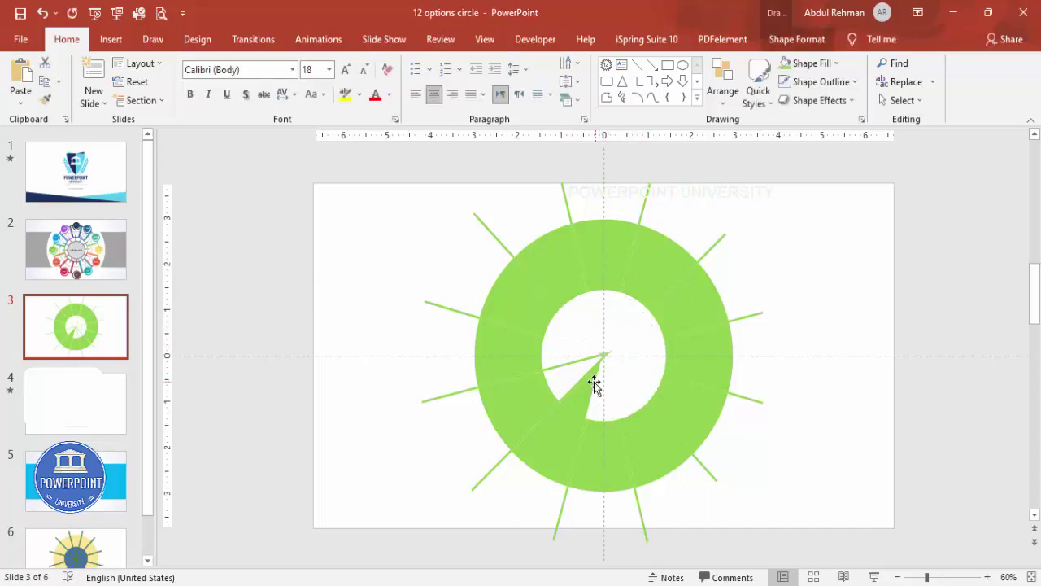
key("Delete")
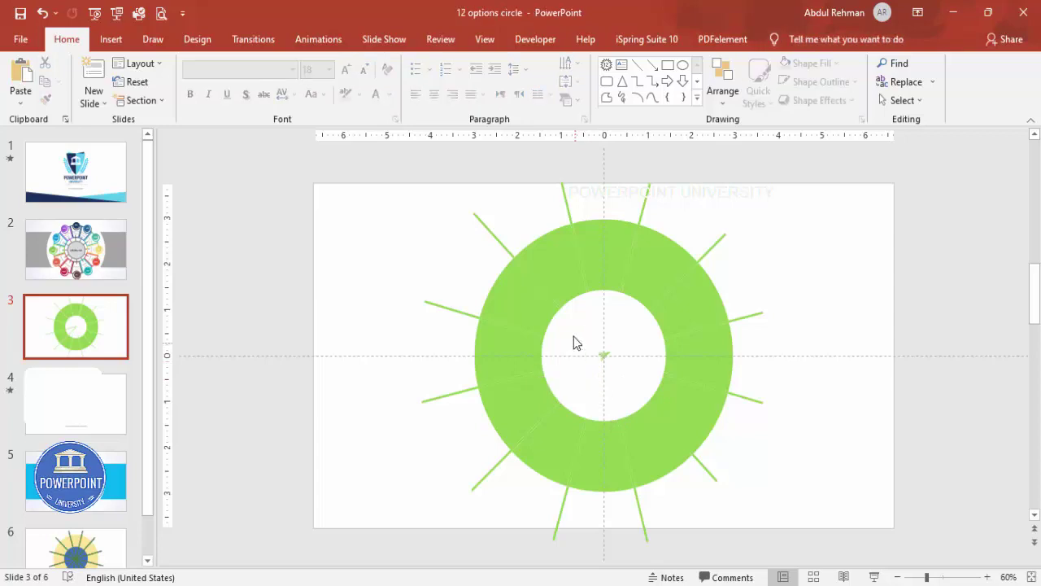
left_click_drag(573, 336, 635, 391)
Delete the leftover centre piece and all twelve ray ends protruding around the ring.
key("Delete")
left_click(651, 200)
key("Delete")
left_click(709, 256)
key("Delete")
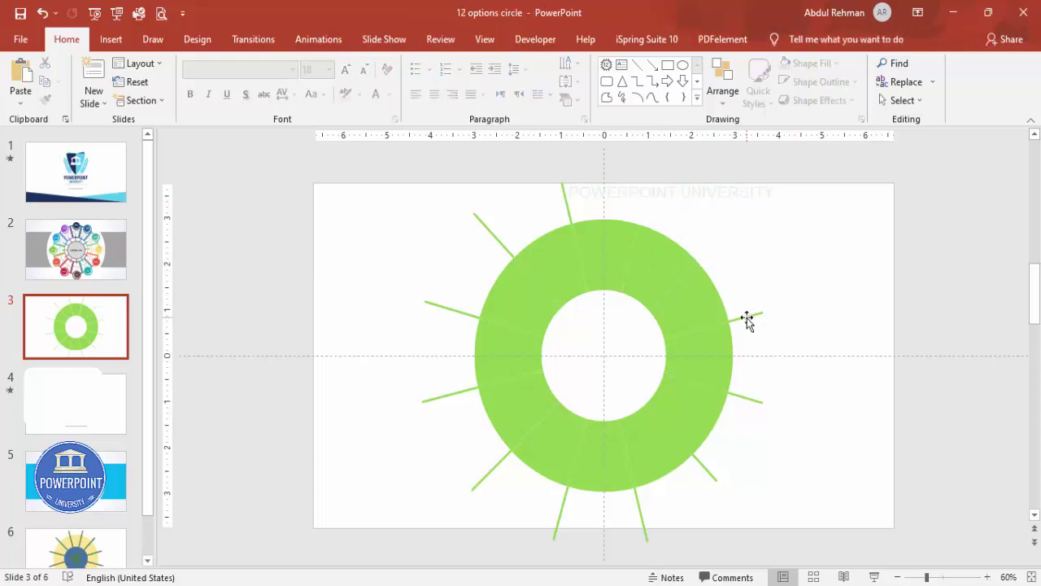
left_click(747, 317)
key("Delete")
left_click(740, 399)
key("Delete")
left_click(714, 479)
key("Delete")
left_click(640, 520)
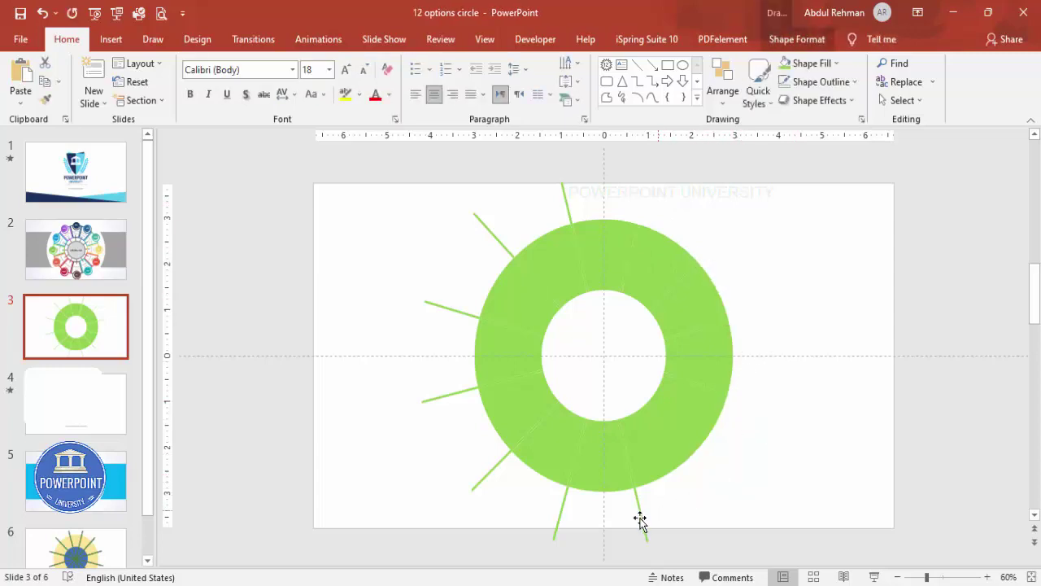
key("Delete")
left_click(561, 502)
key("Delete")
left_click(491, 468)
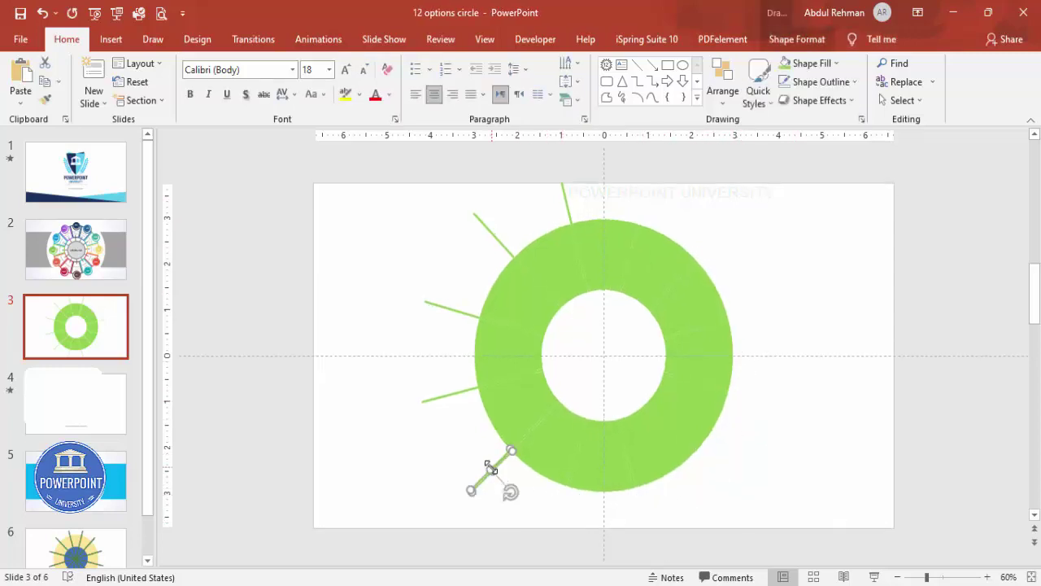
key("Delete")
left_click(442, 396)
key("Delete")
left_click(447, 308)
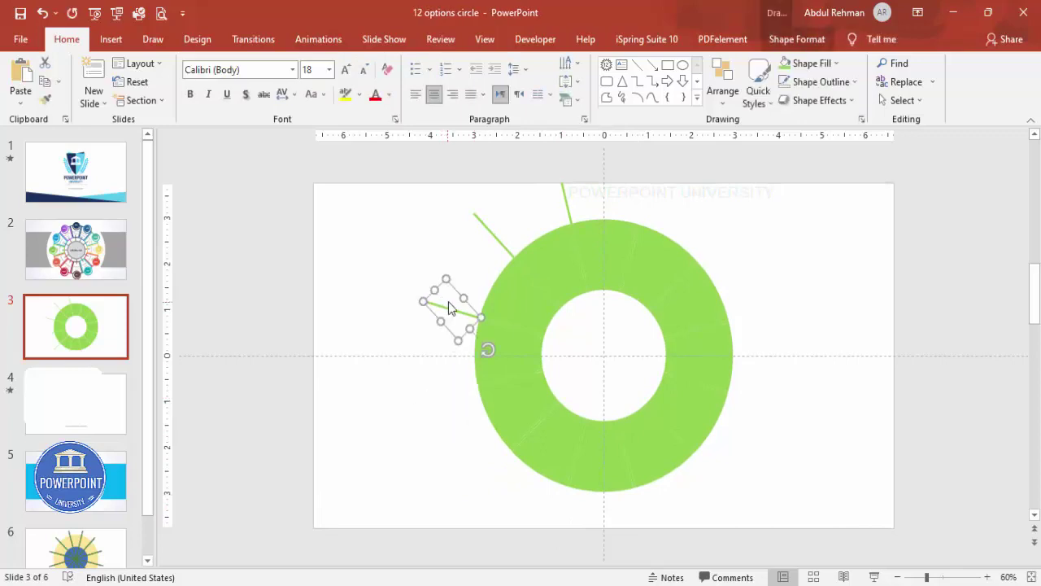
key("Delete")
left_click(484, 230)
key("Delete")
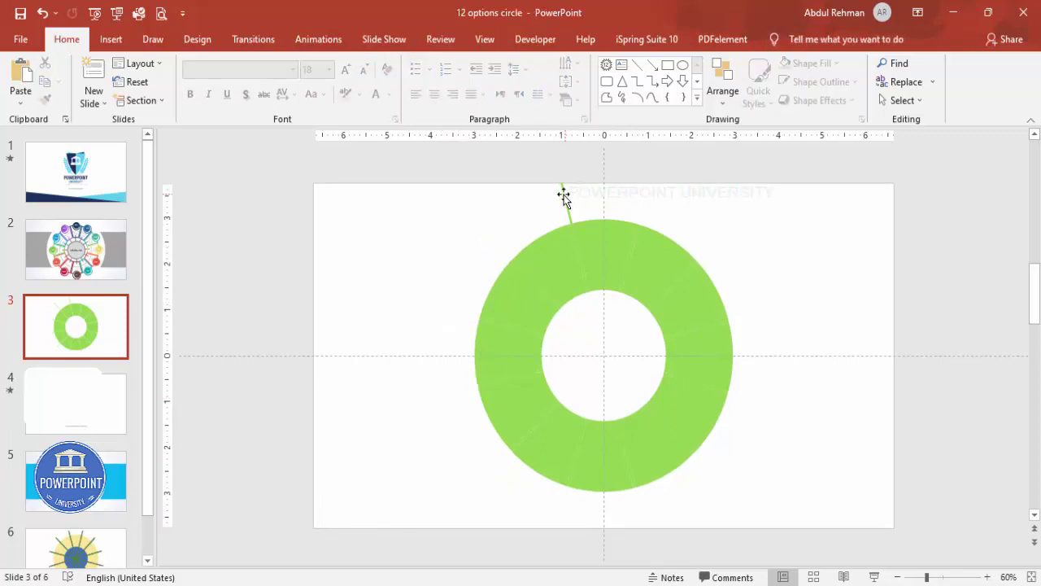
left_click(563, 197)
key("Delete")
left_click_drag(546, 187, 612, 340)
Delete the thin ray pieces over the top of the ring, restoring a segment deleted by mistake.
left_click(582, 268)
key("Delete")
left_click(640, 245)
key("Delete")
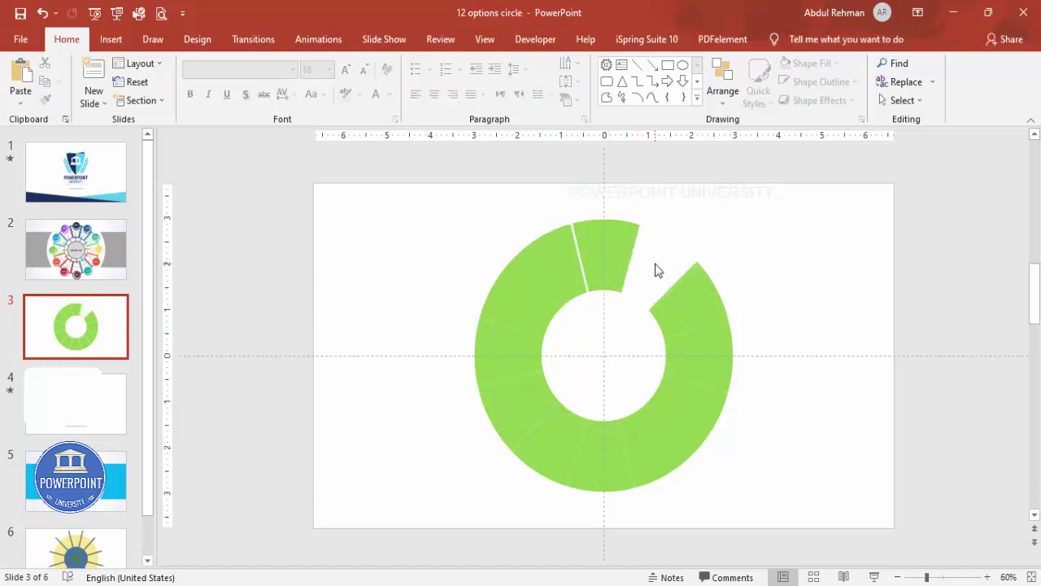
key("ctrl+z")
left_click(683, 239)
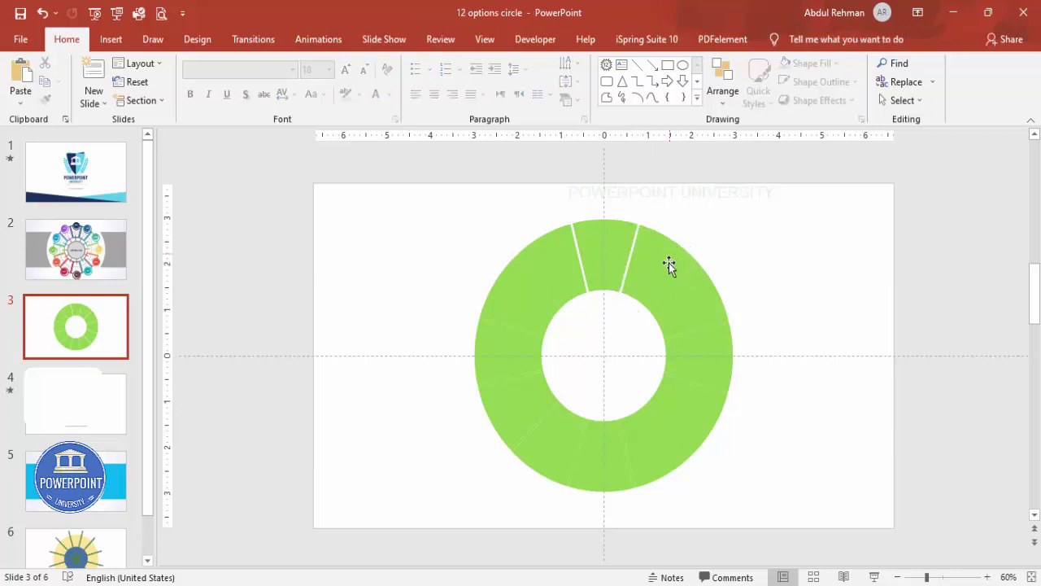
Select the remaining thin pieces lying over the upper-right ring segments.
left_click(681, 272)
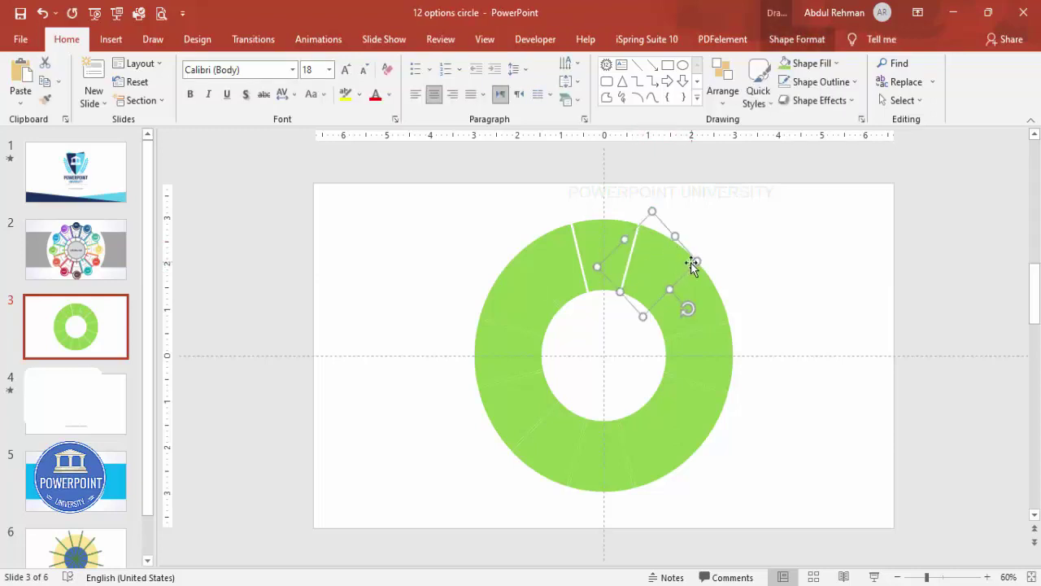
left_click(733, 275)
left_click(691, 265)
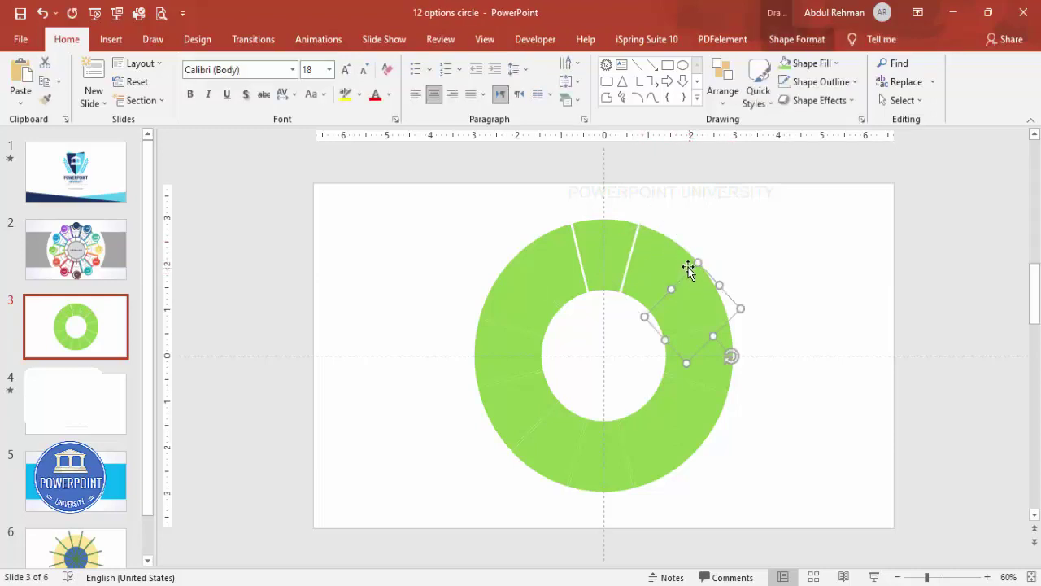
left_click(689, 264)
left_click(711, 255)
left_click_drag(725, 225, 676, 320)
left_click(773, 304)
left_click_drag(773, 288, 646, 356)
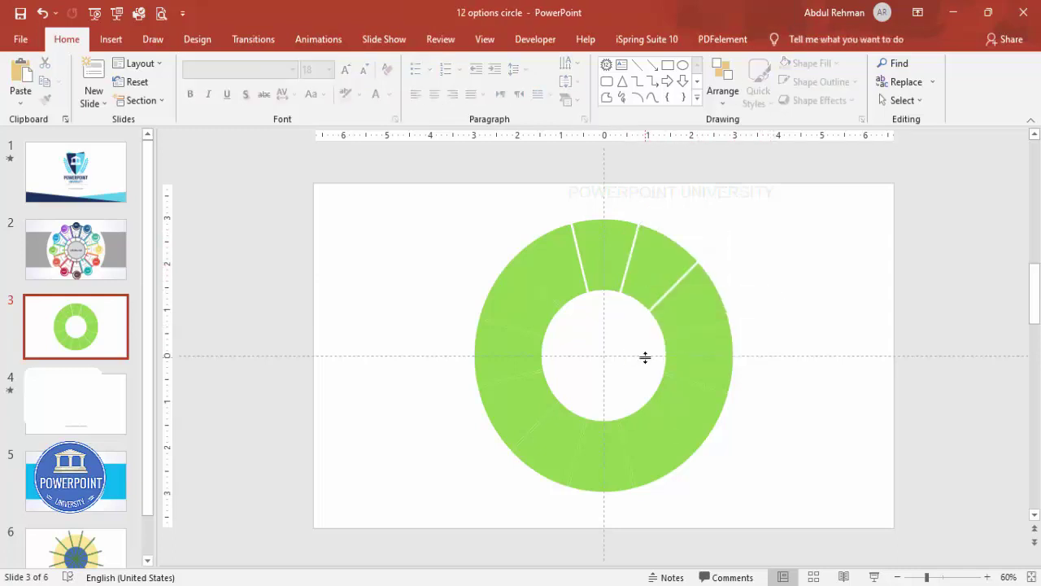
left_click(690, 332)
left_click(695, 334)
left_click(714, 325)
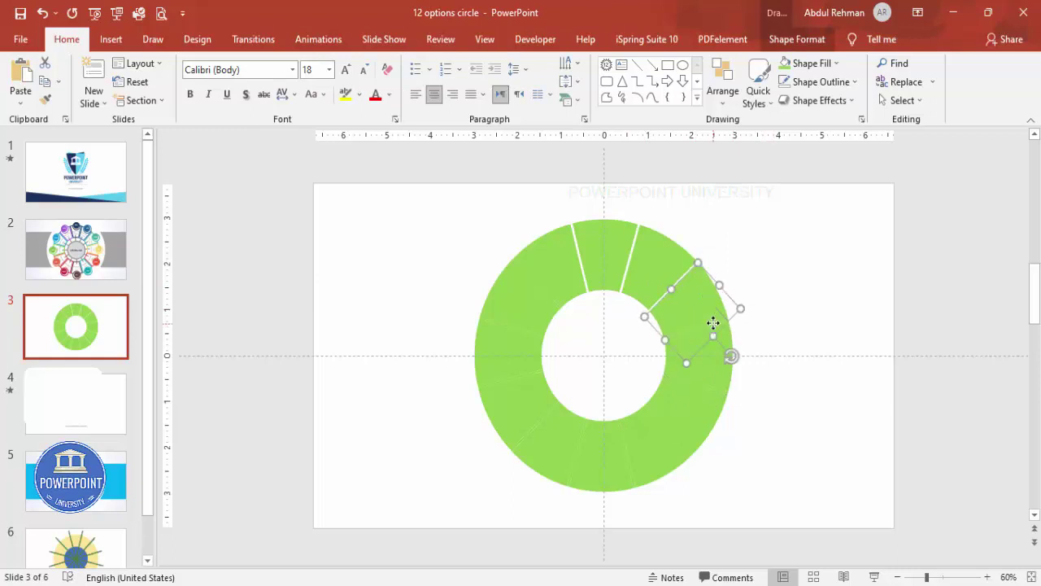
Zoom in on the ring and inspect the rotated pieces on its right side.
left_click(956, 579)
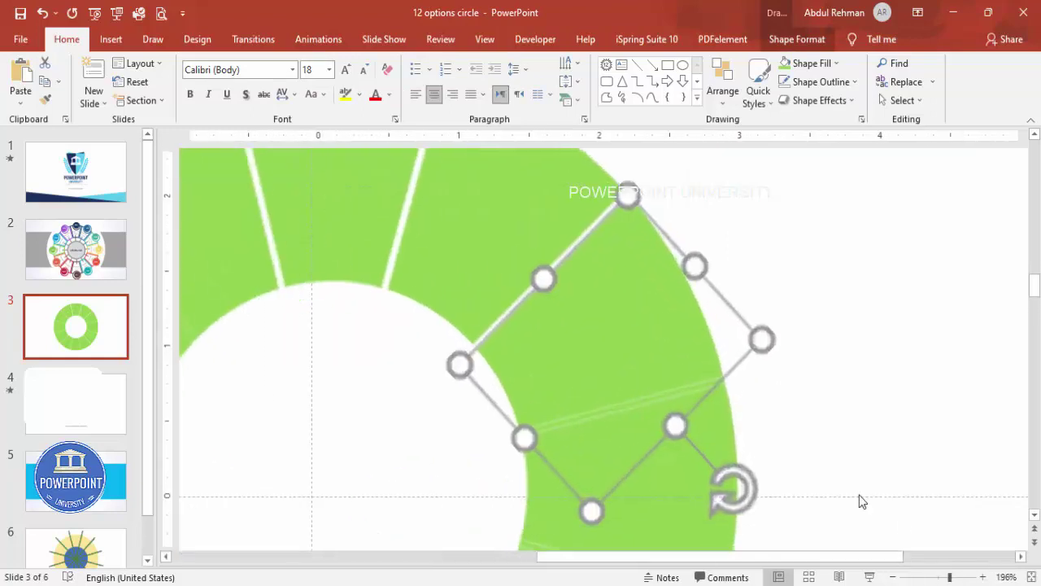
left_click(686, 396)
left_click(772, 420)
scroll(767, 432, "down", 5)
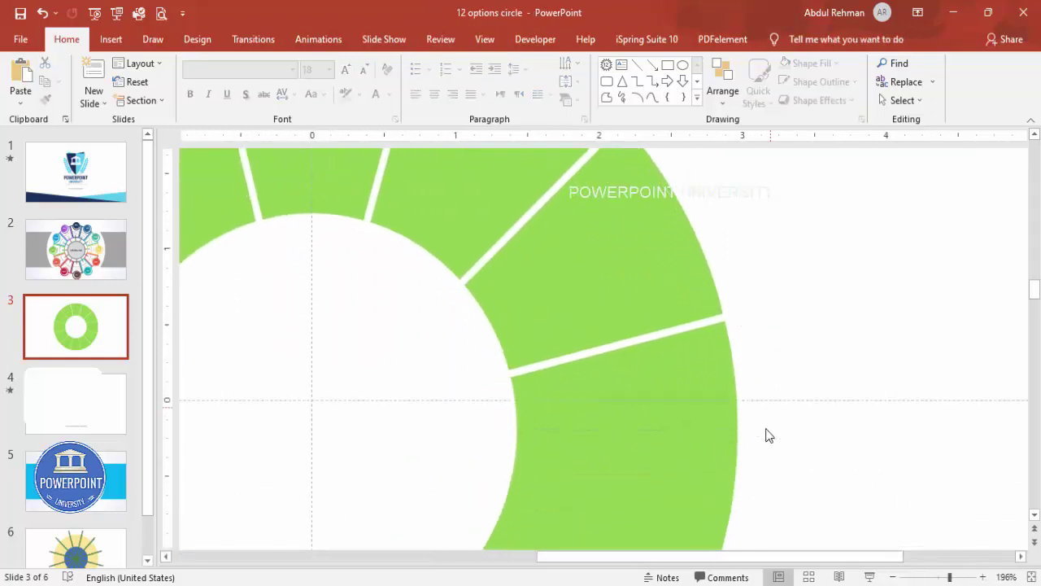
left_click(700, 435)
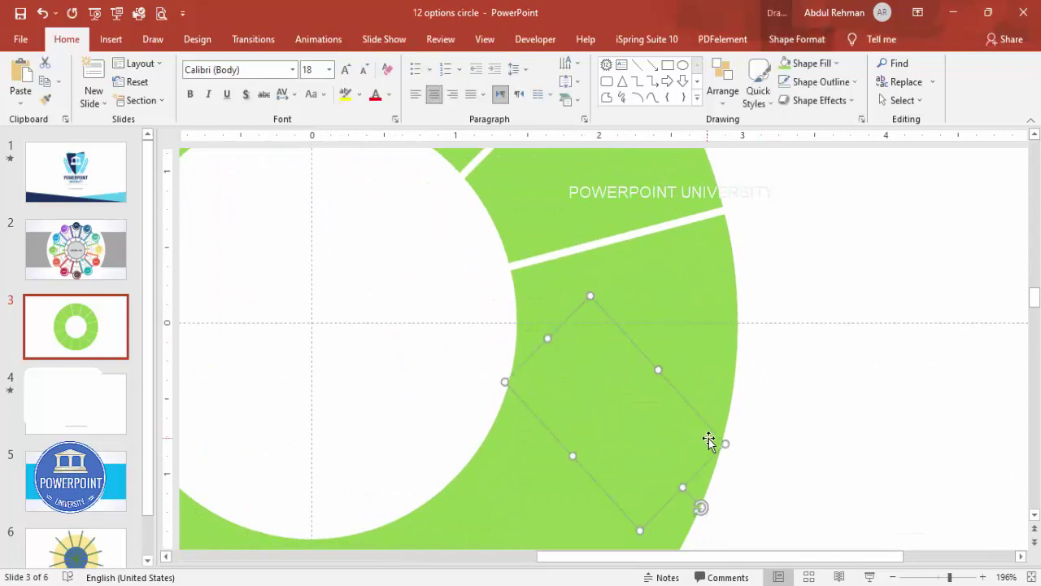
left_click(737, 418)
scroll(733, 421, "down", 4)
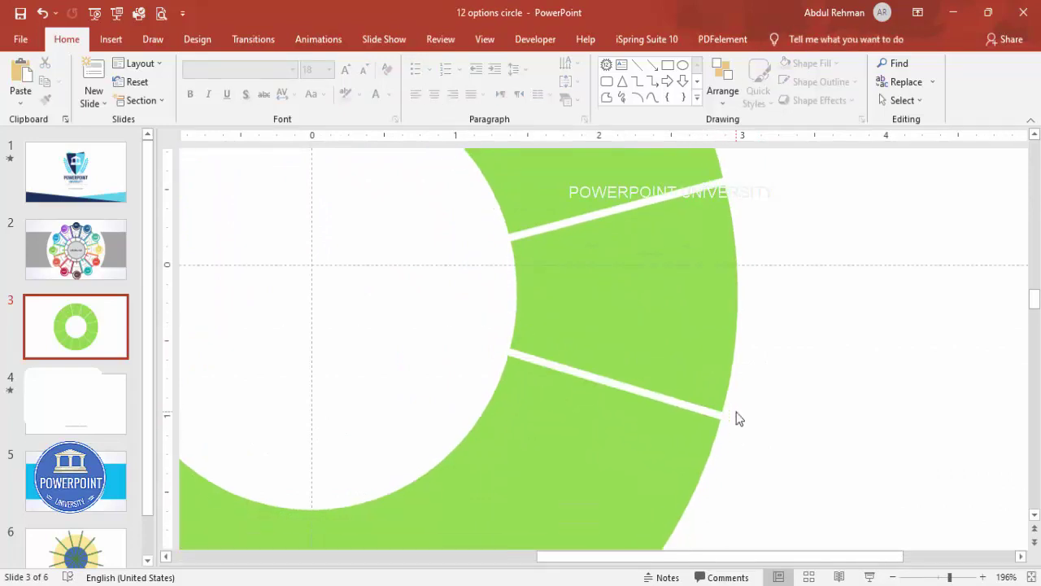
Remove the thin covering pieces over the lower ring to reveal white separators.
left_click(562, 432)
left_click(388, 444)
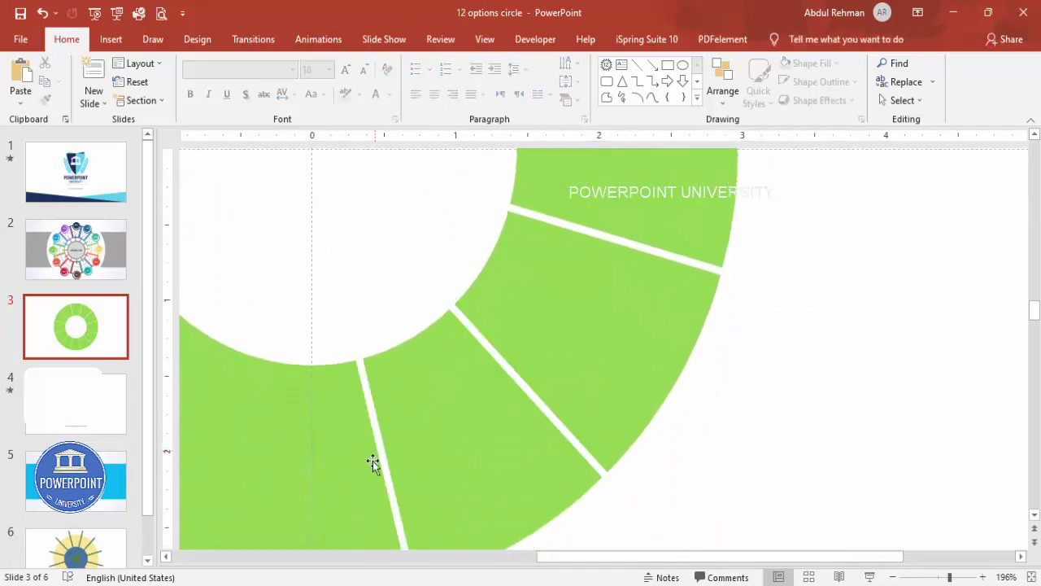
left_click_drag(696, 560, 594, 560)
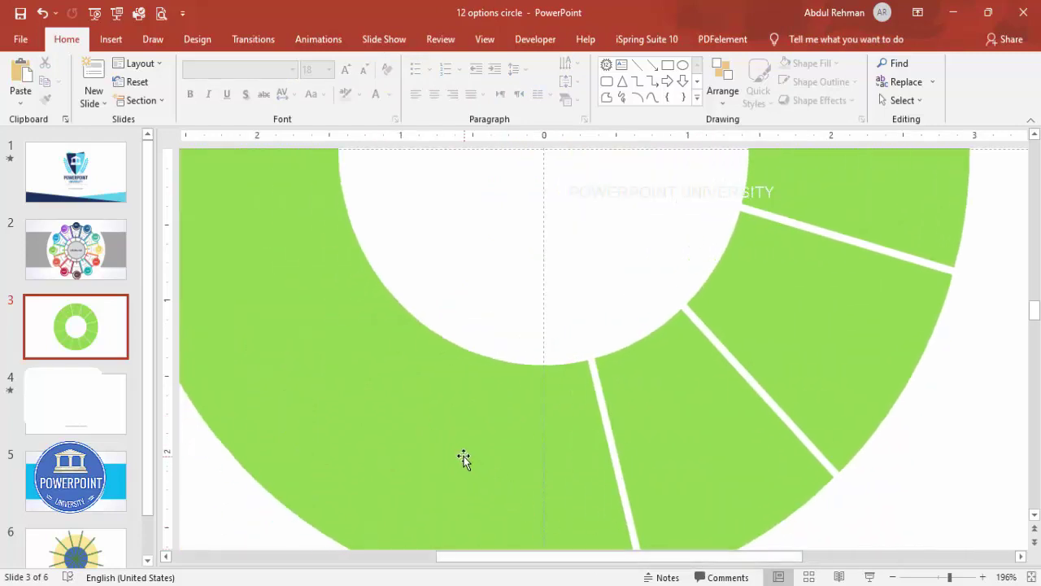
left_click(463, 458)
key("Escape")
left_click(345, 358)
key("Escape")
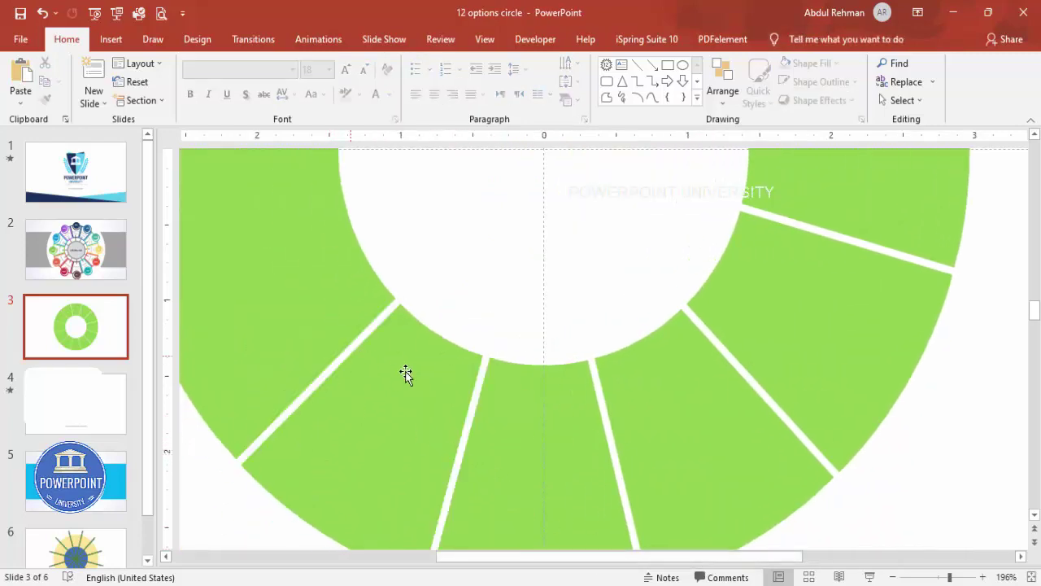
scroll(464, 400, "up", 2)
Clear the thin pieces on the left of the ring, restoring a wrongly deleted segment.
left_click(349, 293)
key("Delete")
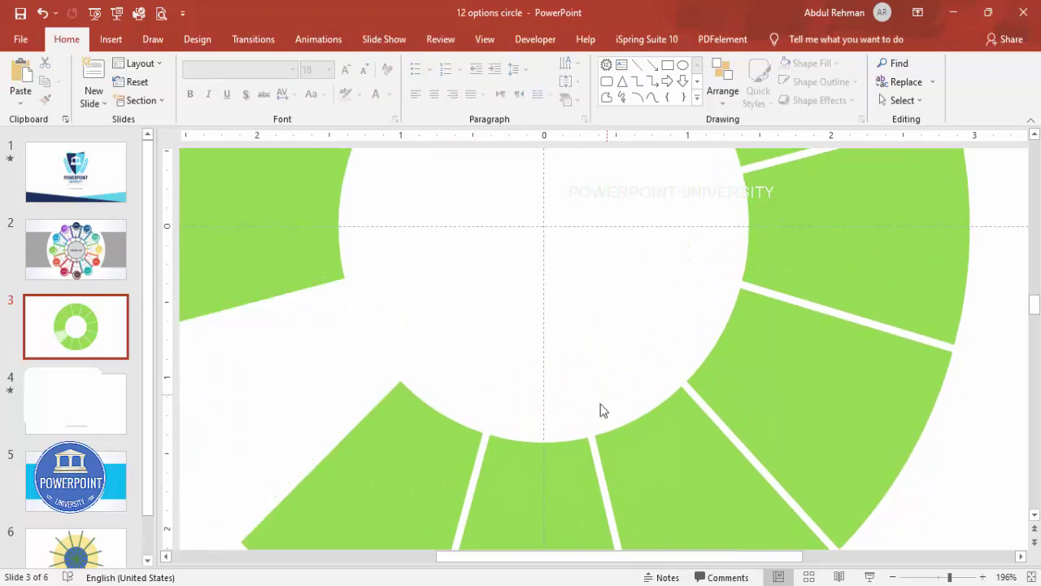
key("ctrl+z")
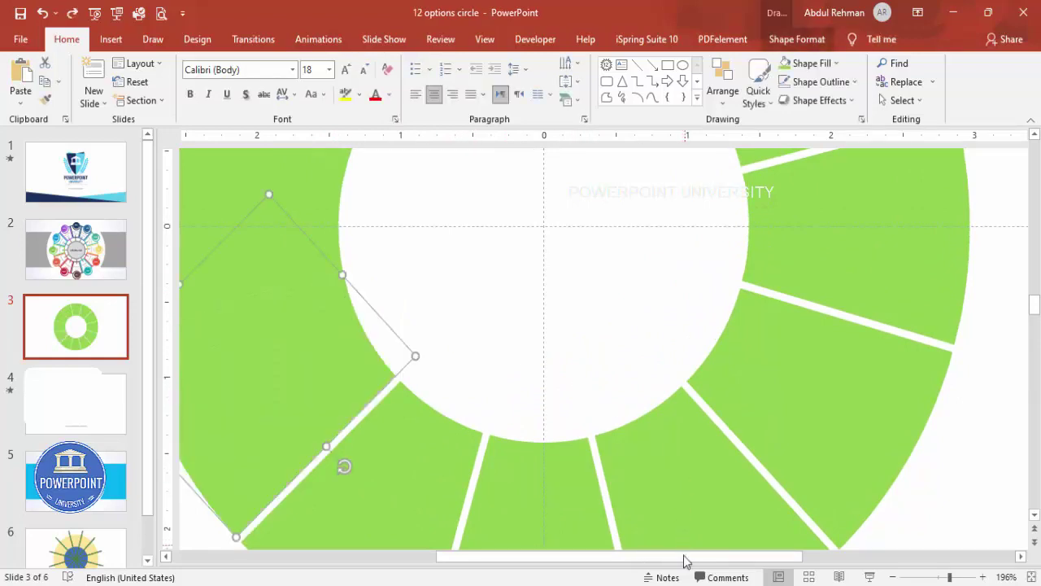
left_click_drag(686, 558, 589, 558)
left_click_drag(455, 406, 472, 294)
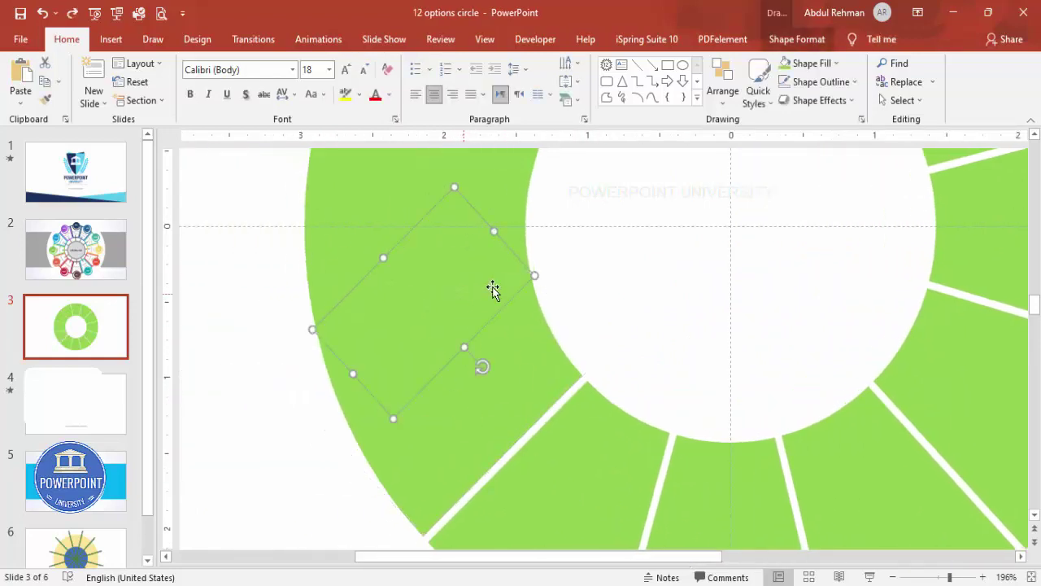
left_click(590, 284)
scroll(590, 281, "up", 3)
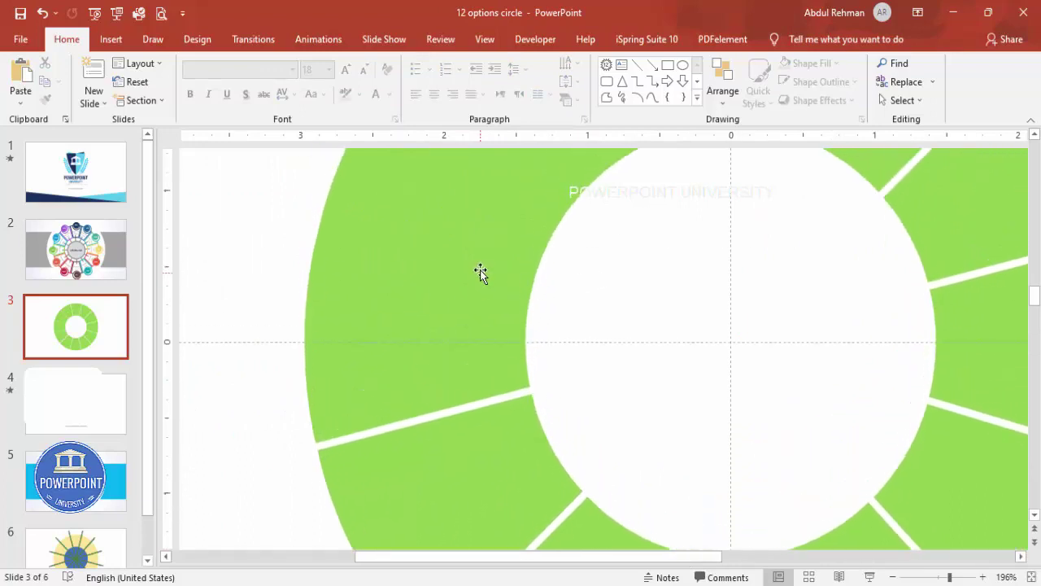
left_click(524, 275)
left_click(599, 291)
scroll(599, 291, "up", 2)
scroll(599, 291, "up", 2)
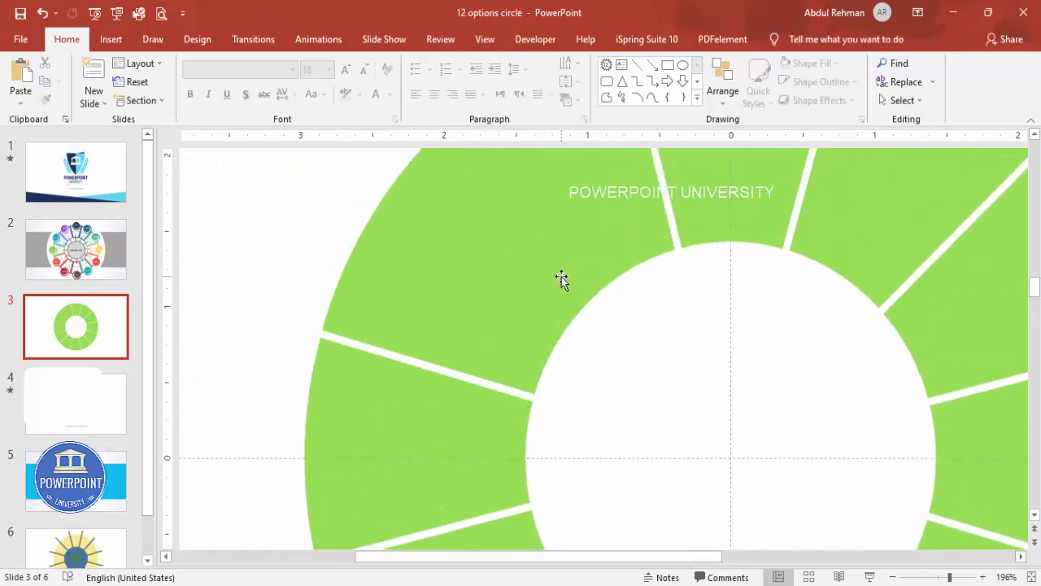
left_click(562, 277)
left_click(662, 327)
Fit the slide in the window and undo dragging the top segment out of the ring.
left_click(1031, 571)
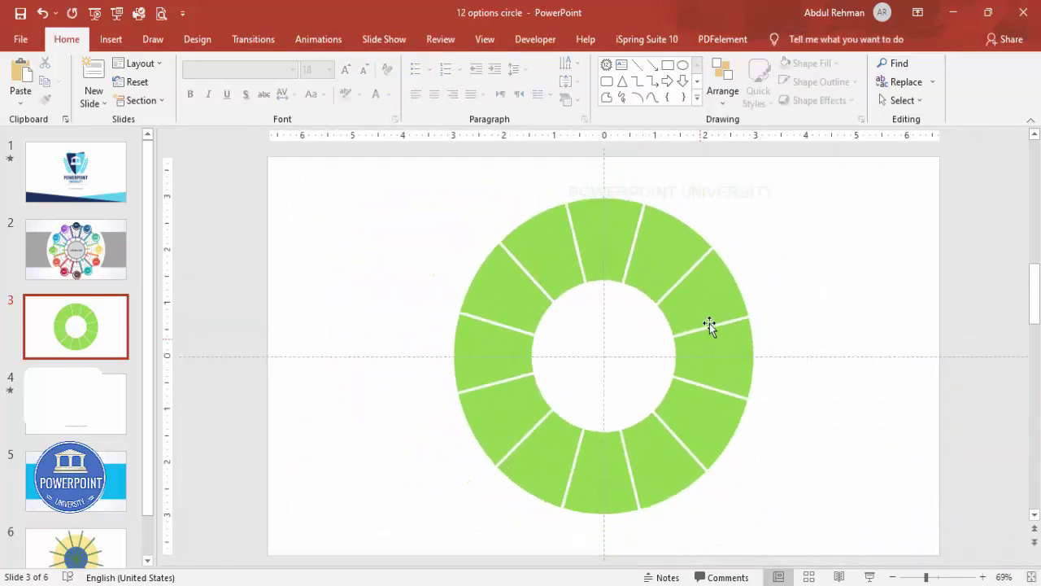
left_click_drag(602, 223, 727, 181)
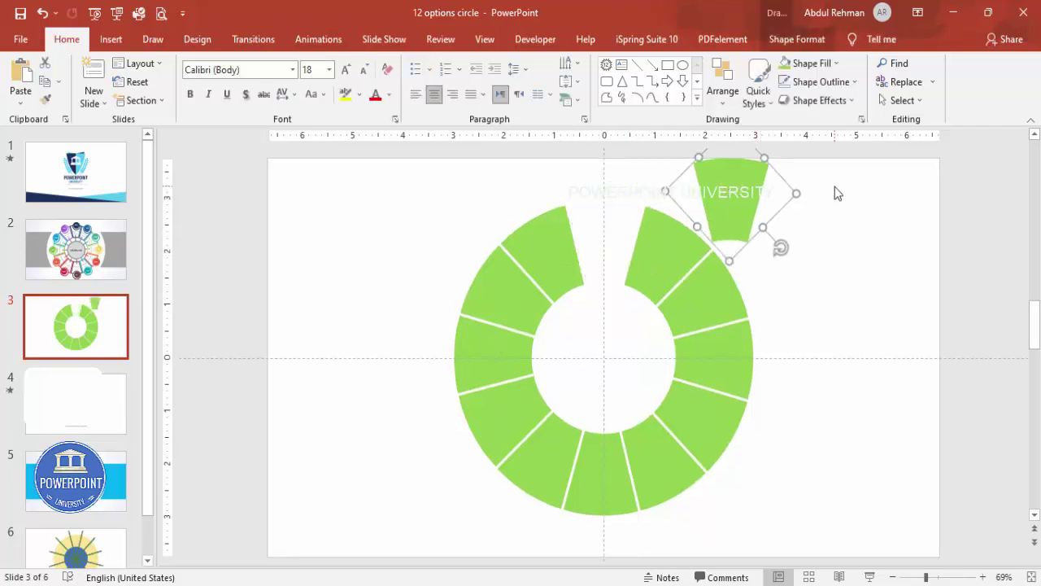
key("ctrl+z")
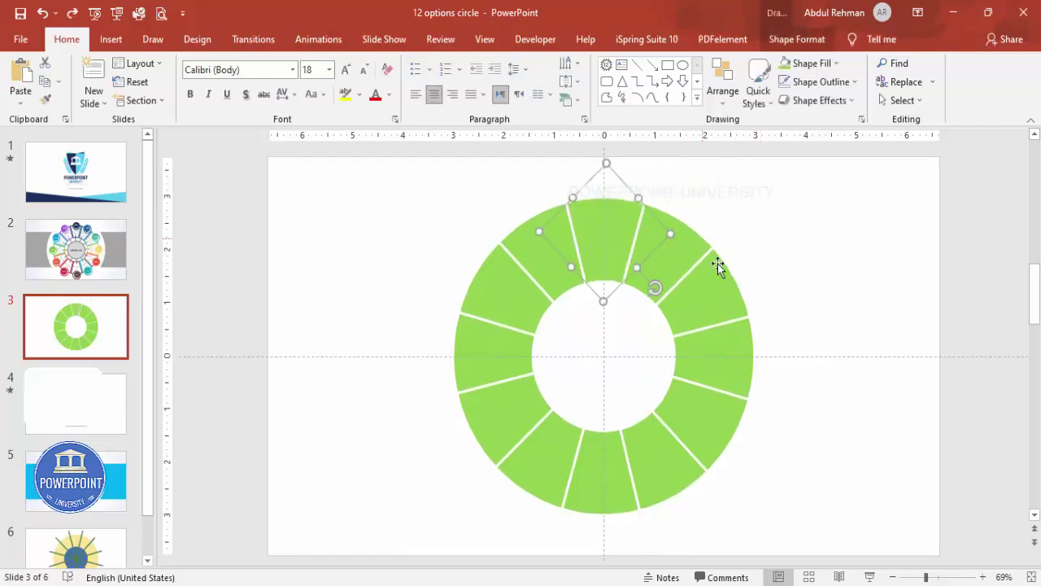
Deselect the segment and open the Insert > Shapes gallery.
left_click(844, 252)
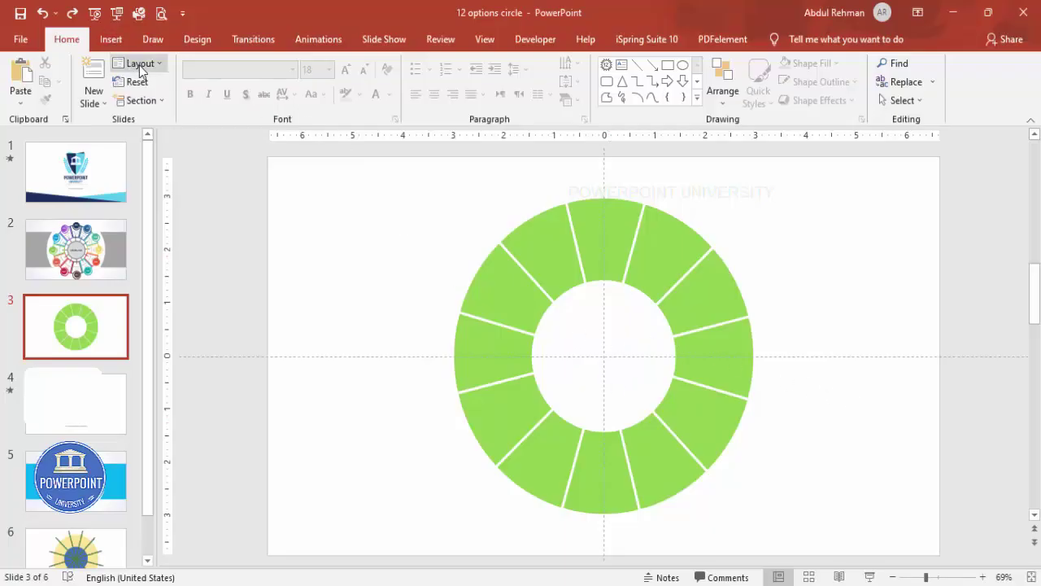
left_click(111, 39)
left_click(244, 82)
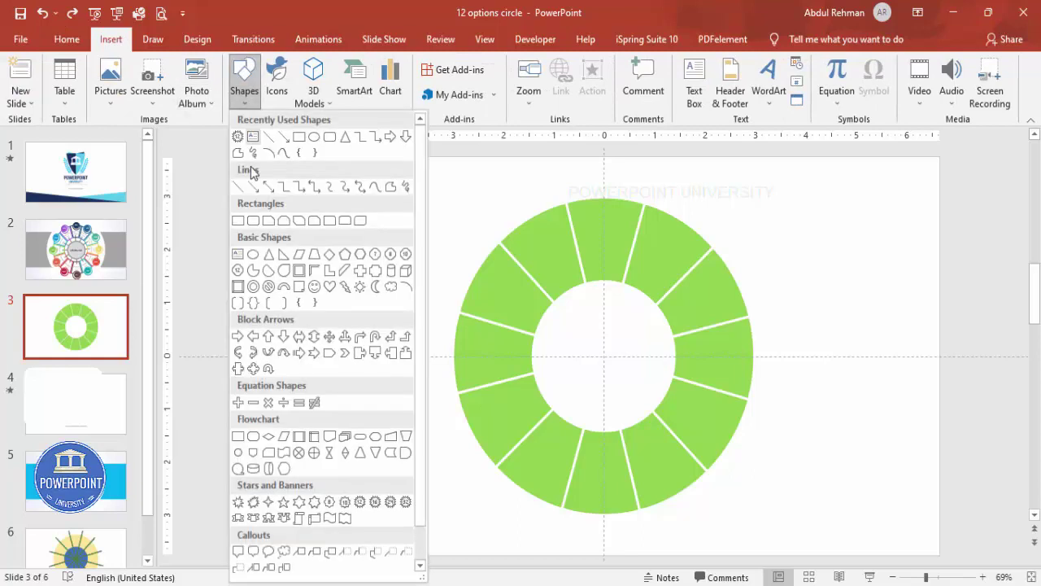
Draw an oval circle in the ring's hole and align it centre and middle on the slide.
left_click(253, 254)
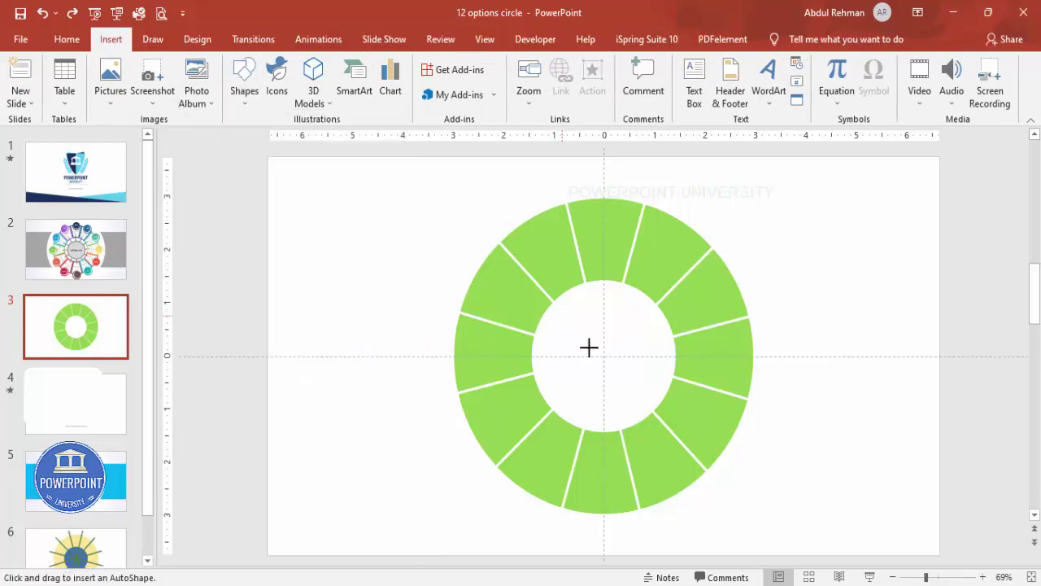
left_click_drag(558, 309, 676, 438)
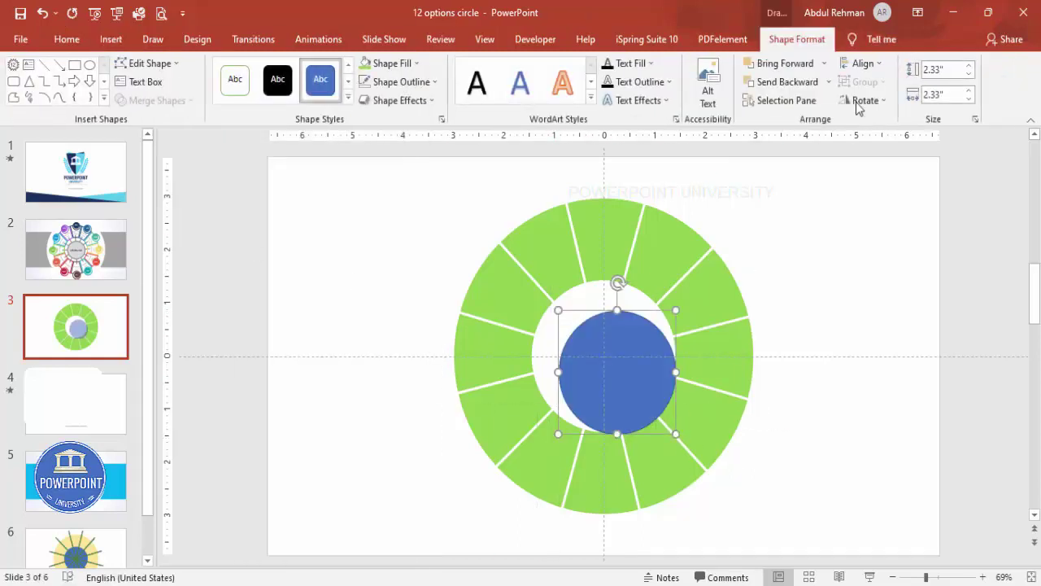
left_click(864, 63)
left_click(888, 98)
left_click(865, 63)
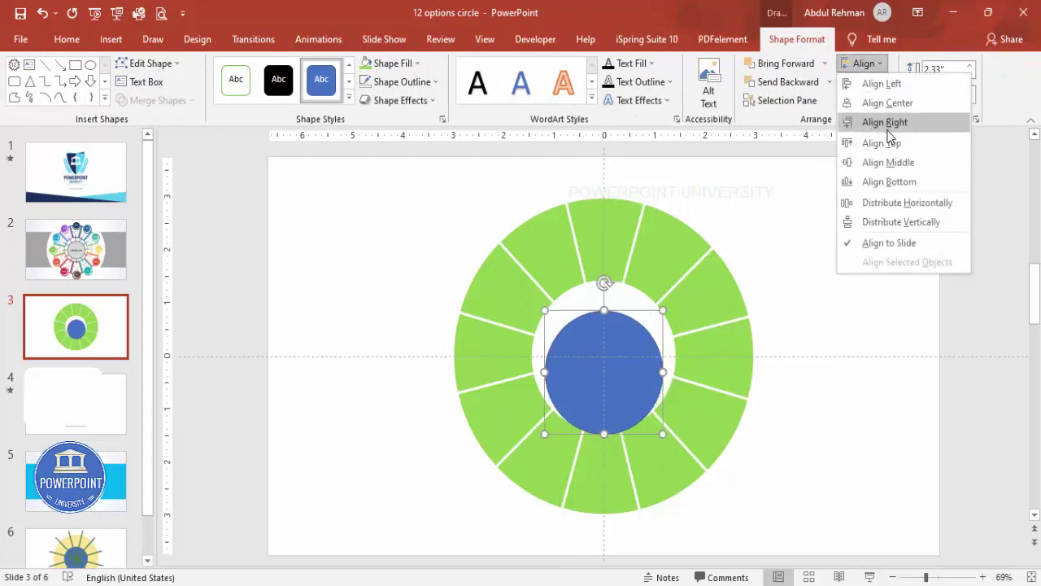
left_click(887, 156)
Fill the circle light gray and set its outline to No Outline.
left_click(405, 65)
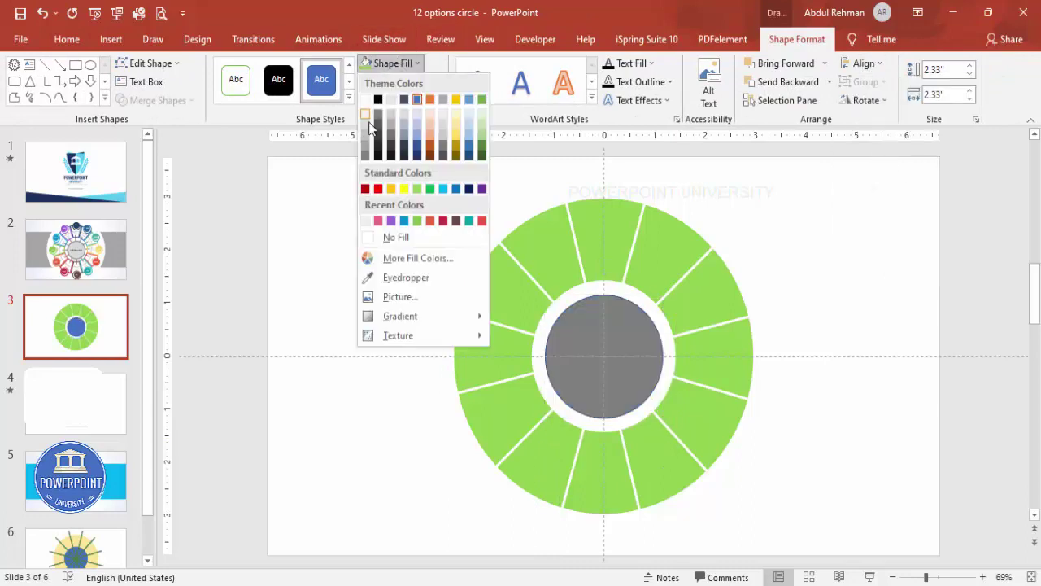
left_click(365, 131)
left_click(417, 83)
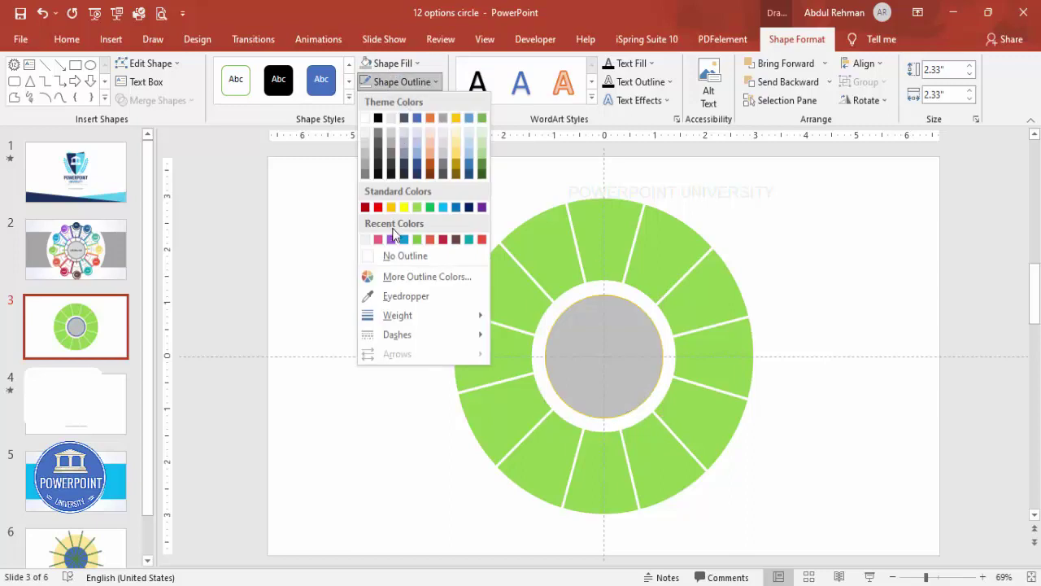
left_click(389, 256)
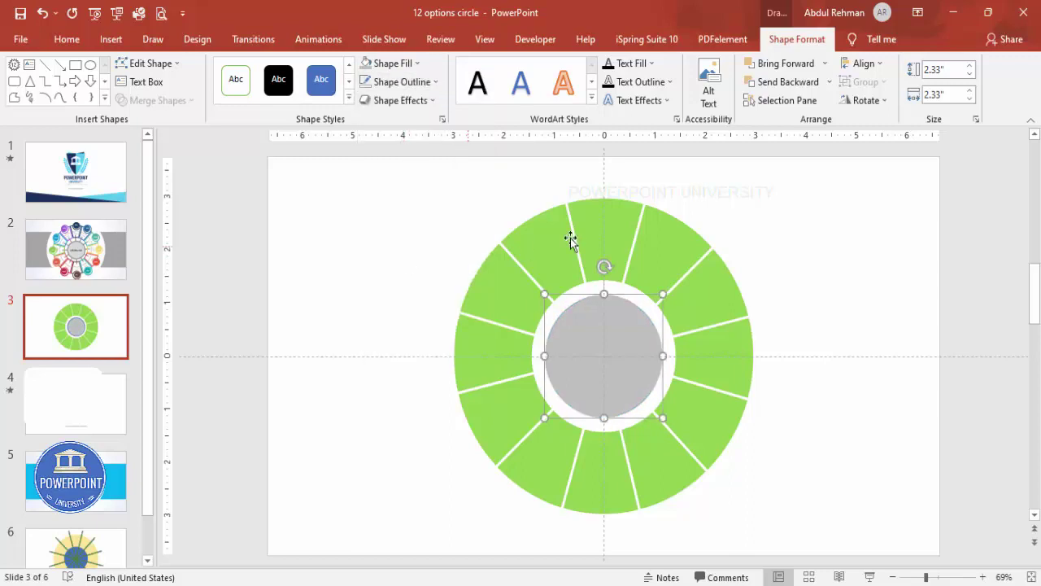
left_click(745, 211)
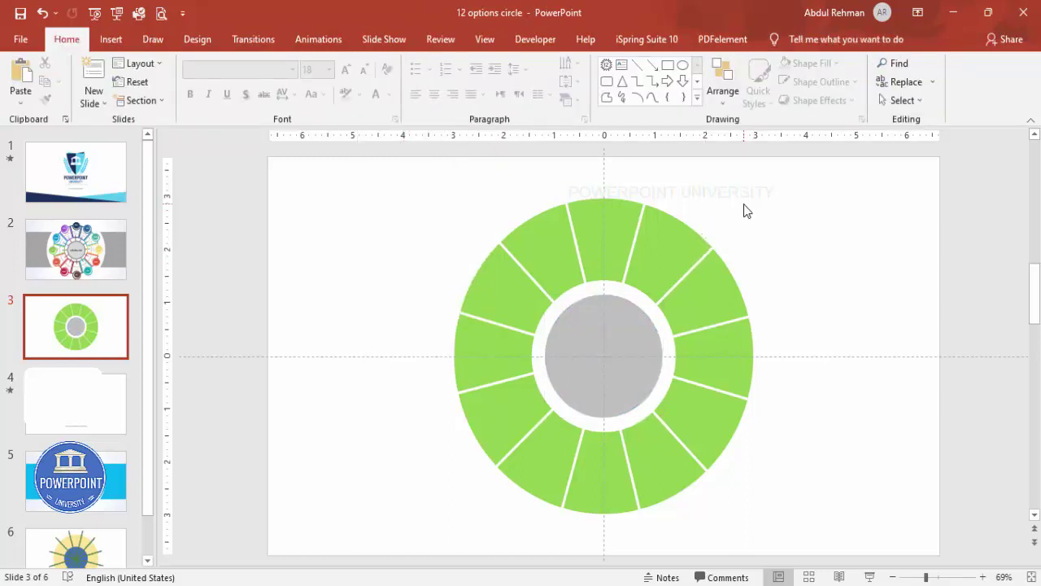
Give all shapes a Black, Text 1, Lighter 35% outline and White, Background 1 fill.
key("ctrl+a")
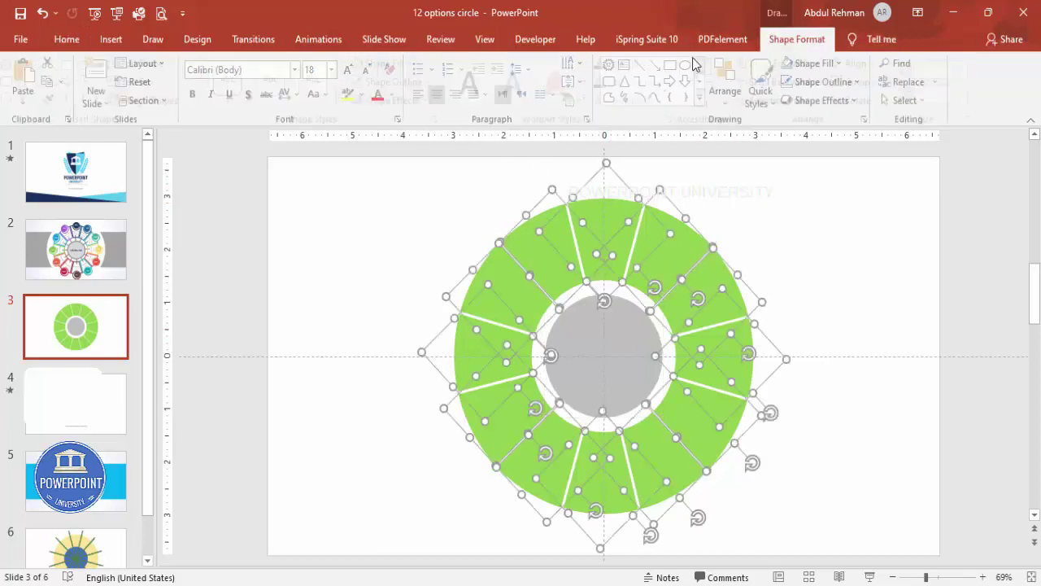
left_click(801, 39)
left_click(426, 83)
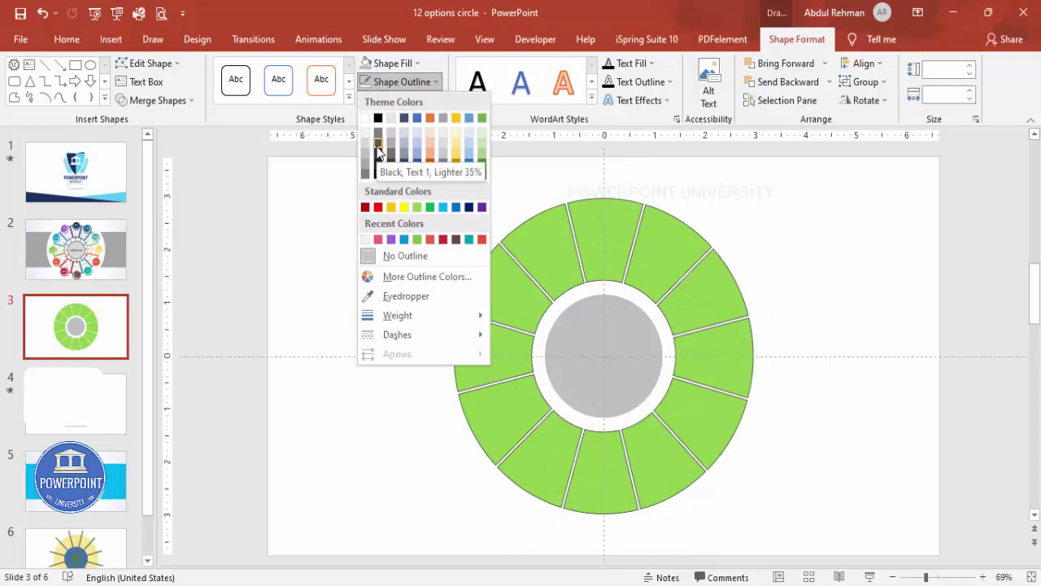
left_click(376, 146)
left_click(394, 62)
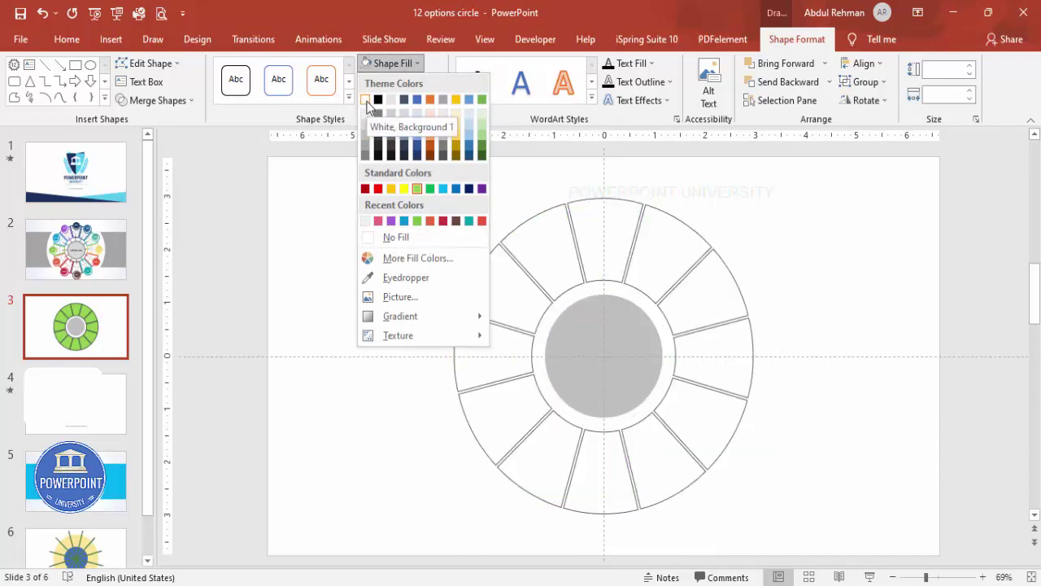
left_click(365, 100)
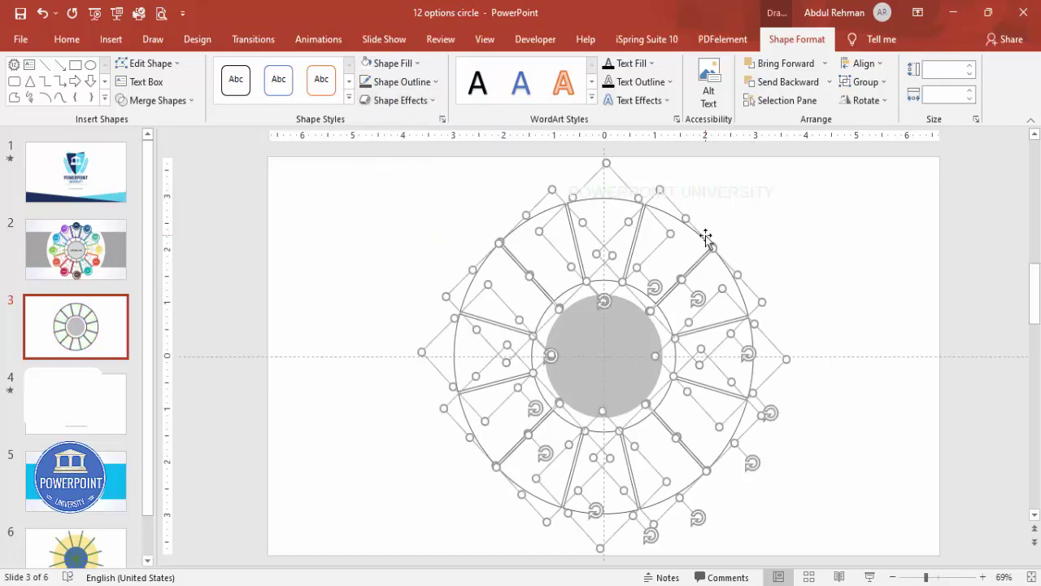
left_click(765, 212)
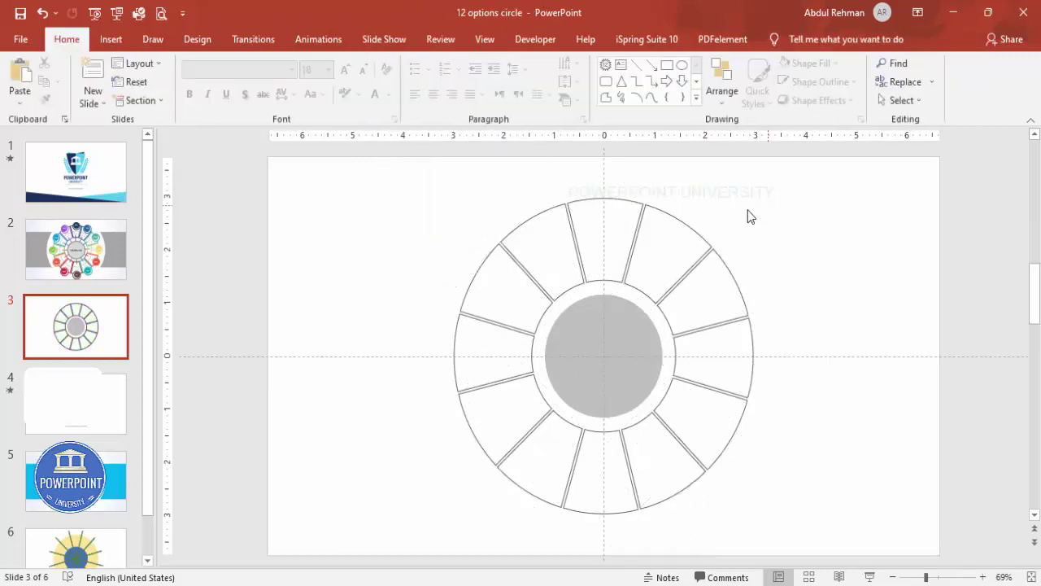
left_click(623, 197)
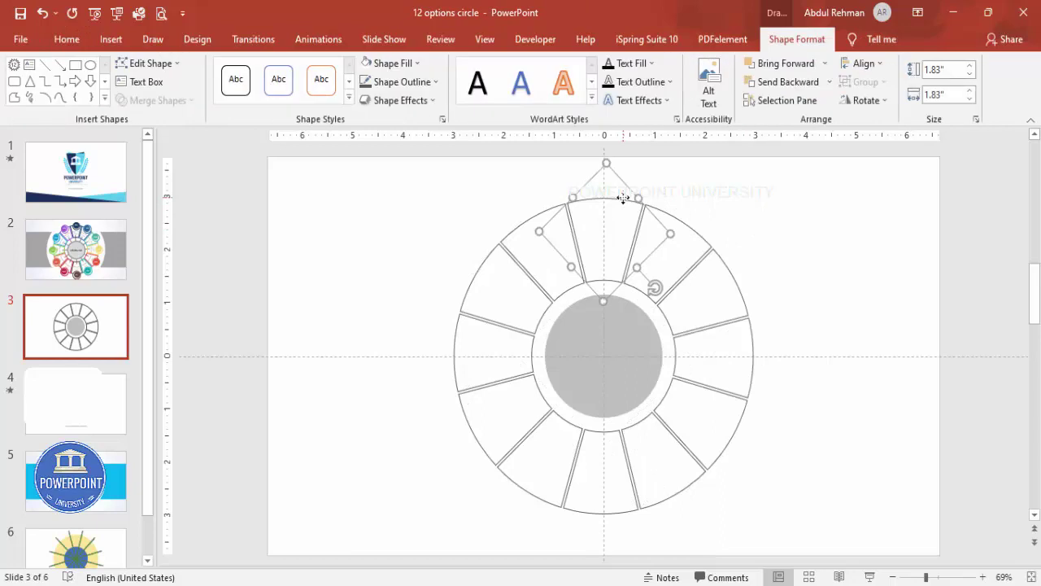
Outline the four segments clockwise from the top in red, teal, lavender and purple.
left_click(426, 85)
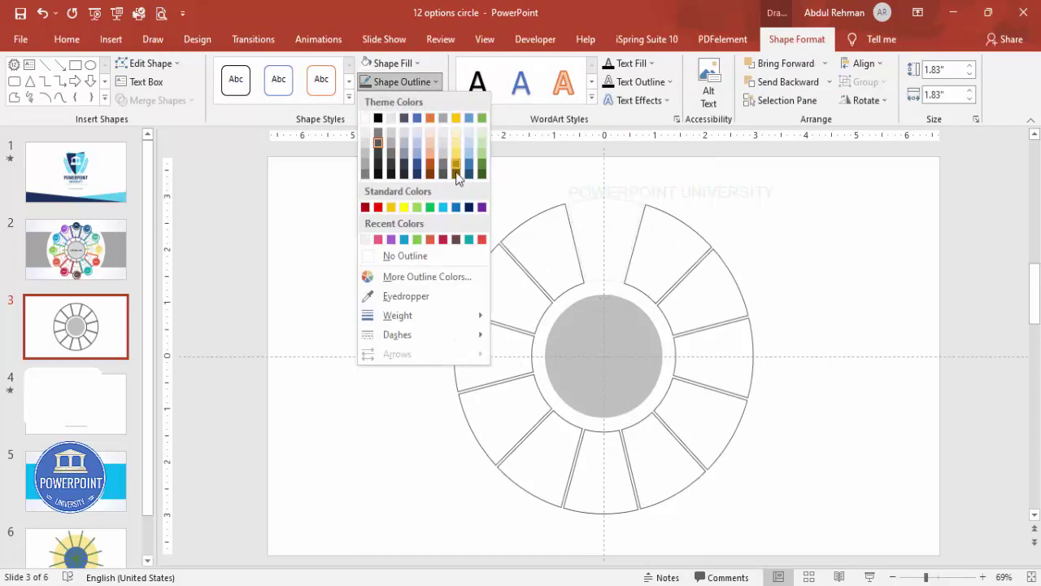
left_click(482, 240)
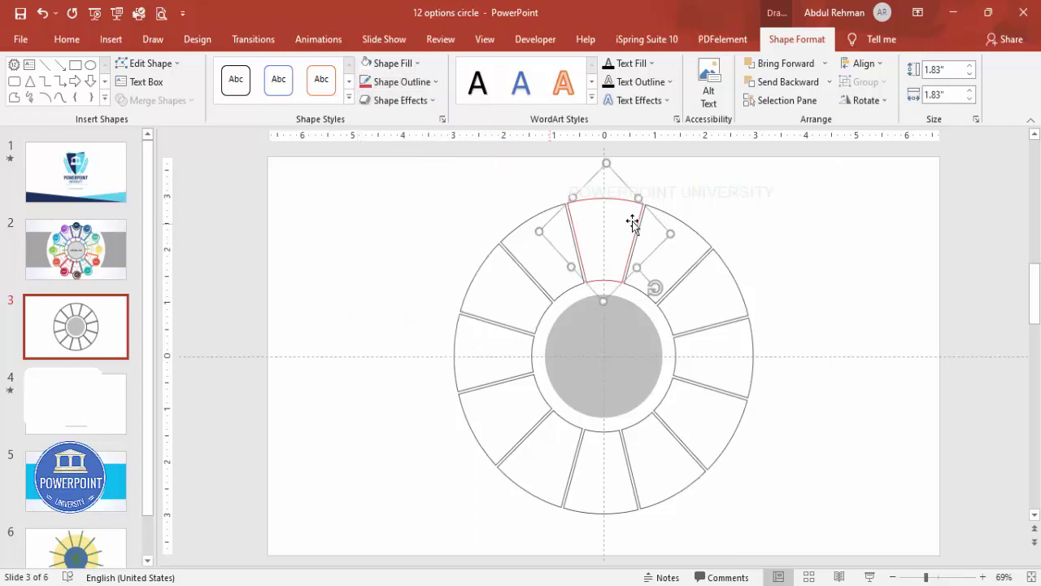
left_click(697, 230)
left_click(435, 81)
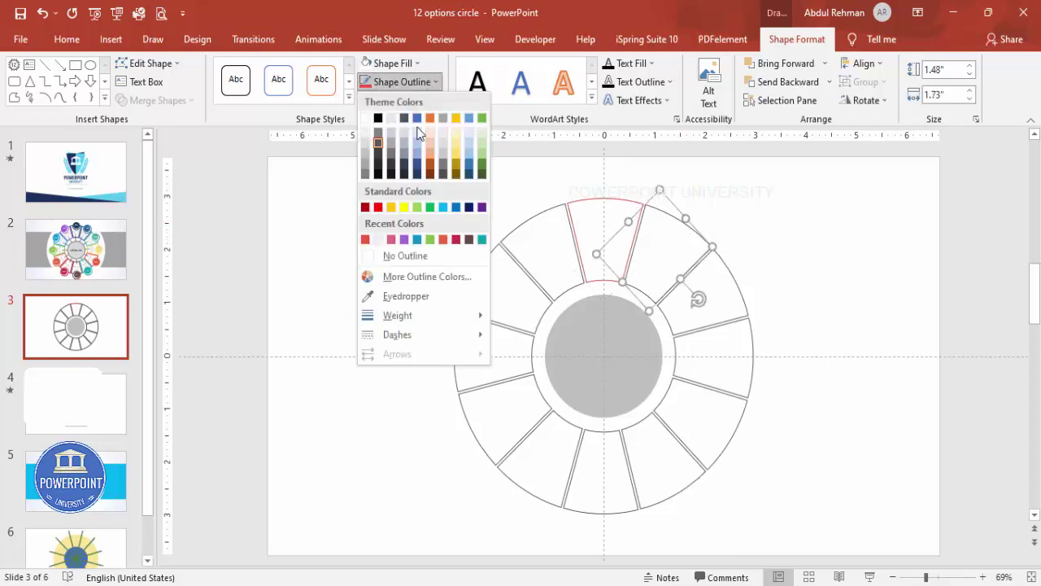
left_click(482, 239)
left_click(736, 297)
left_click(436, 81)
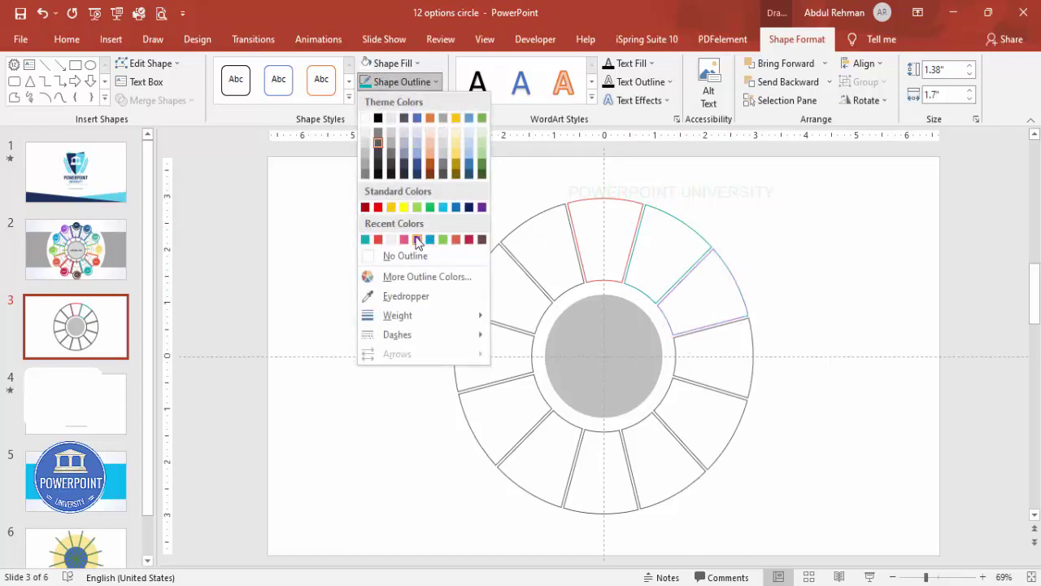
left_click(416, 239)
left_click(753, 381)
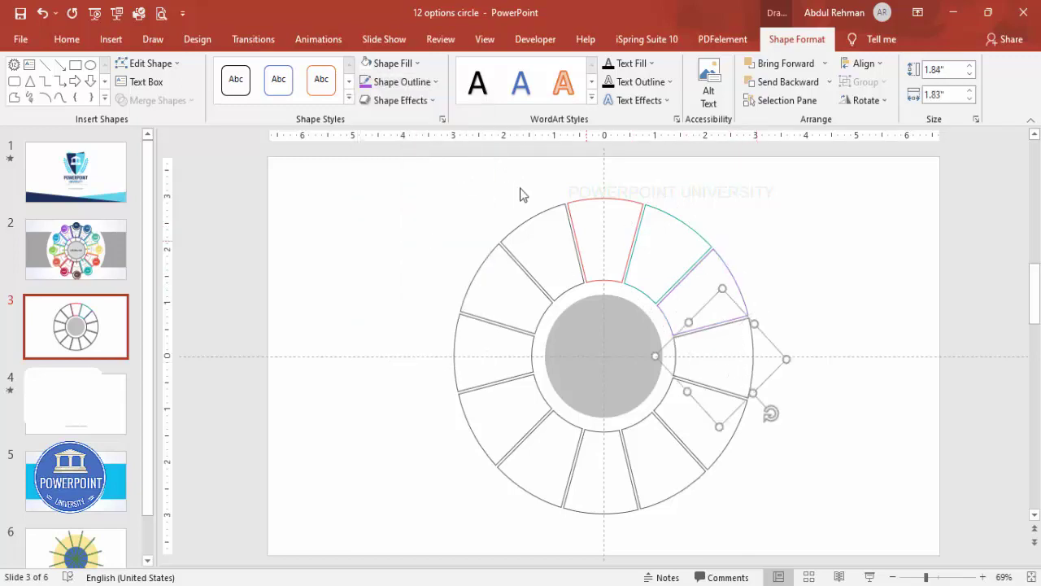
left_click(436, 81)
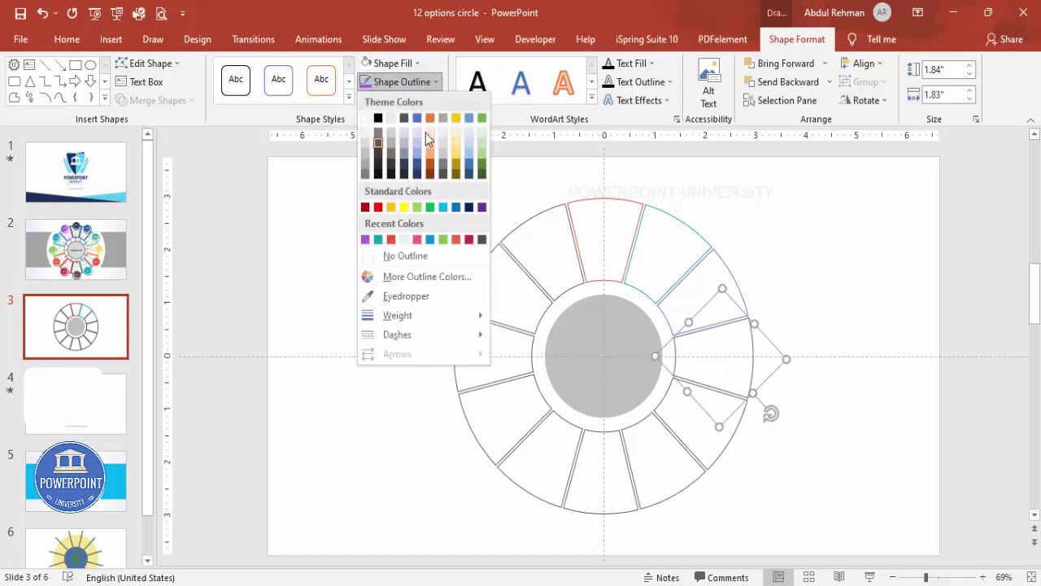
left_click(481, 206)
Deselect the segment and open the Insert > Shapes gallery.
left_click(834, 278)
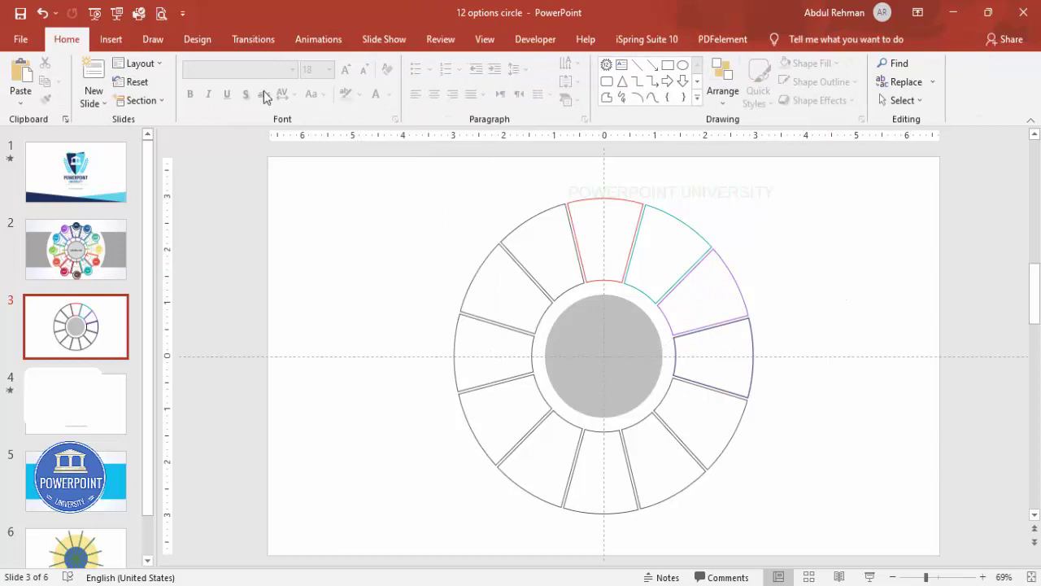
left_click(111, 39)
left_click(243, 91)
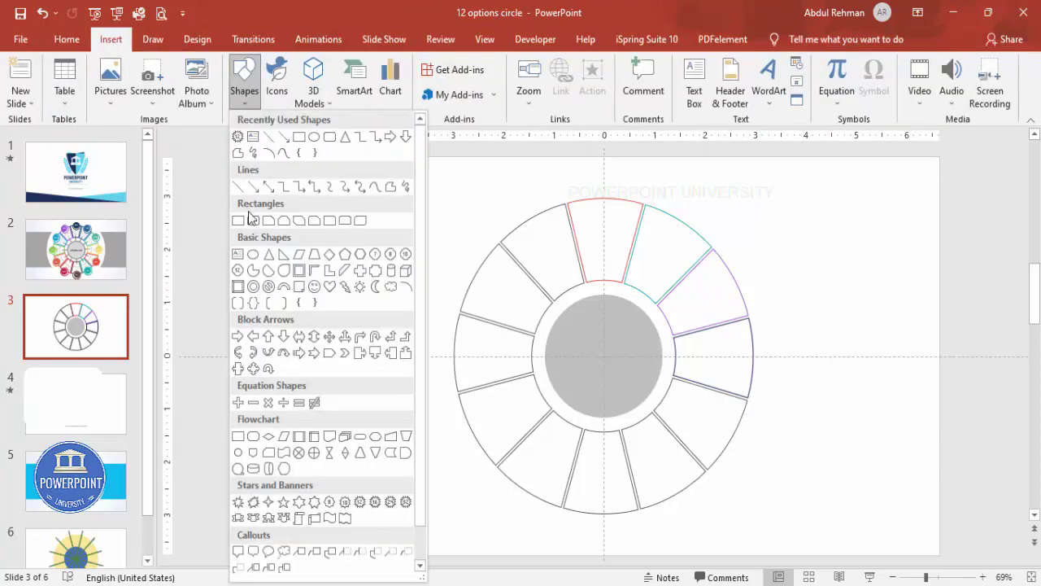